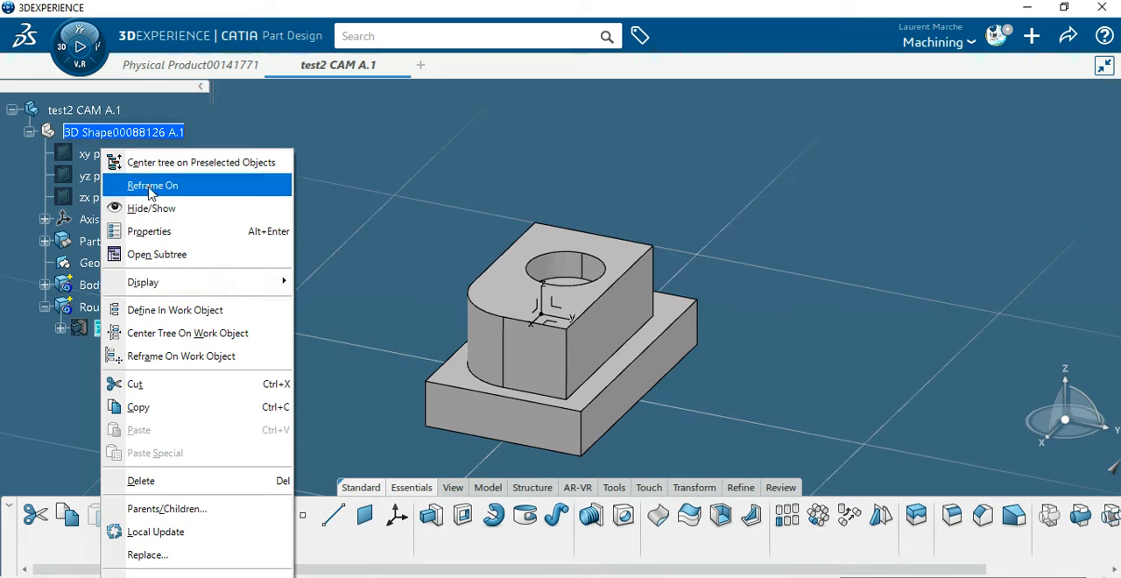
- Show Pad.3 of the rough stock around the part to inspect it, and hide it again
left_click(140, 207)
right_click(128, 328)
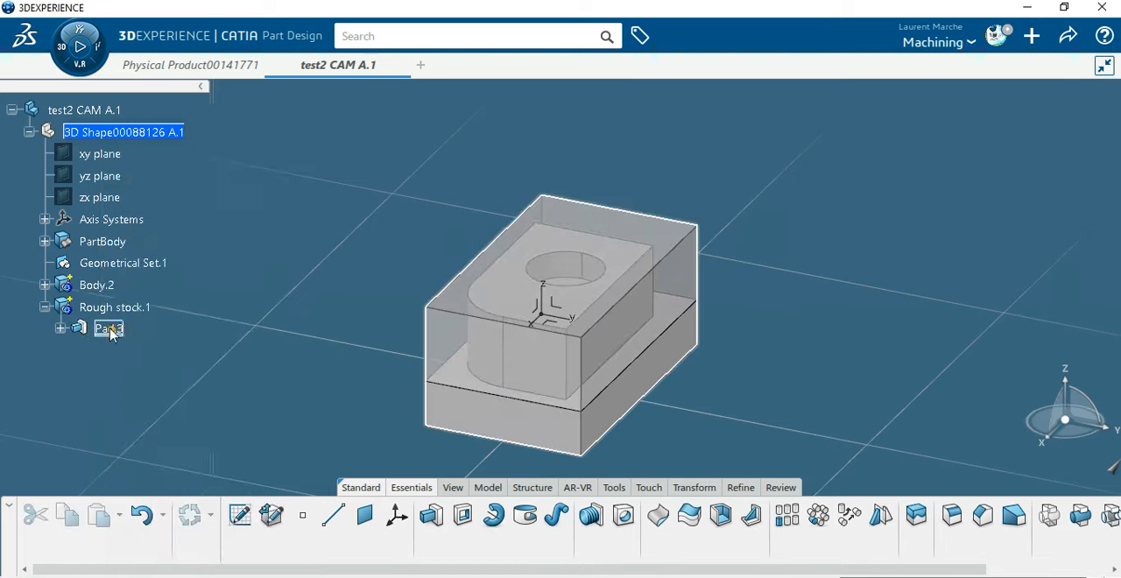
left_click(147, 210)
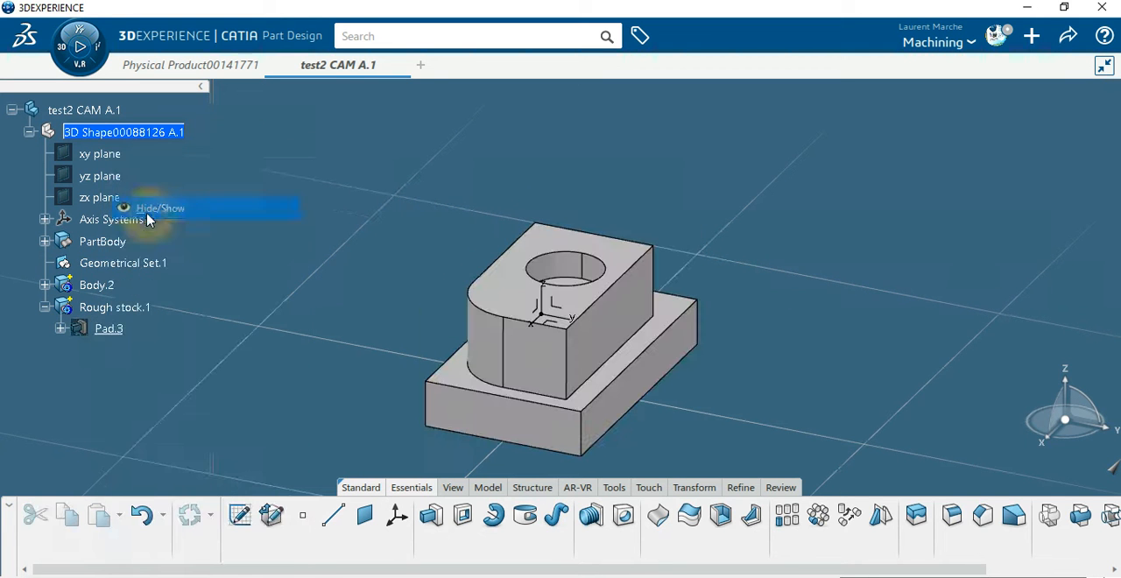
- Search the available apps for "pri" and open the part in Prismatic Machining
left_click(64, 46)
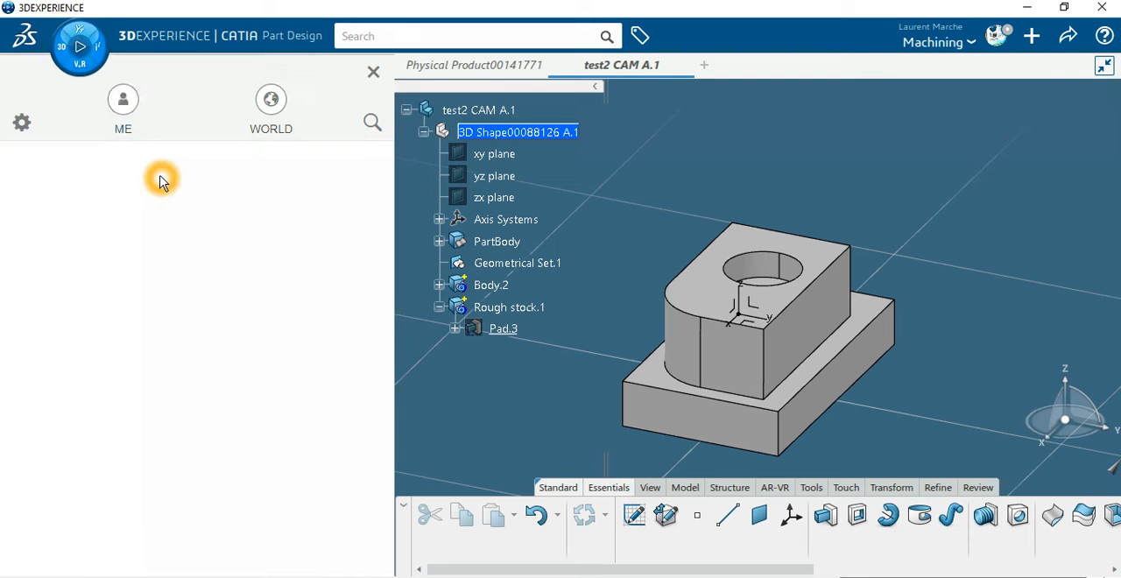
left_click(372, 126)
left_click(258, 176)
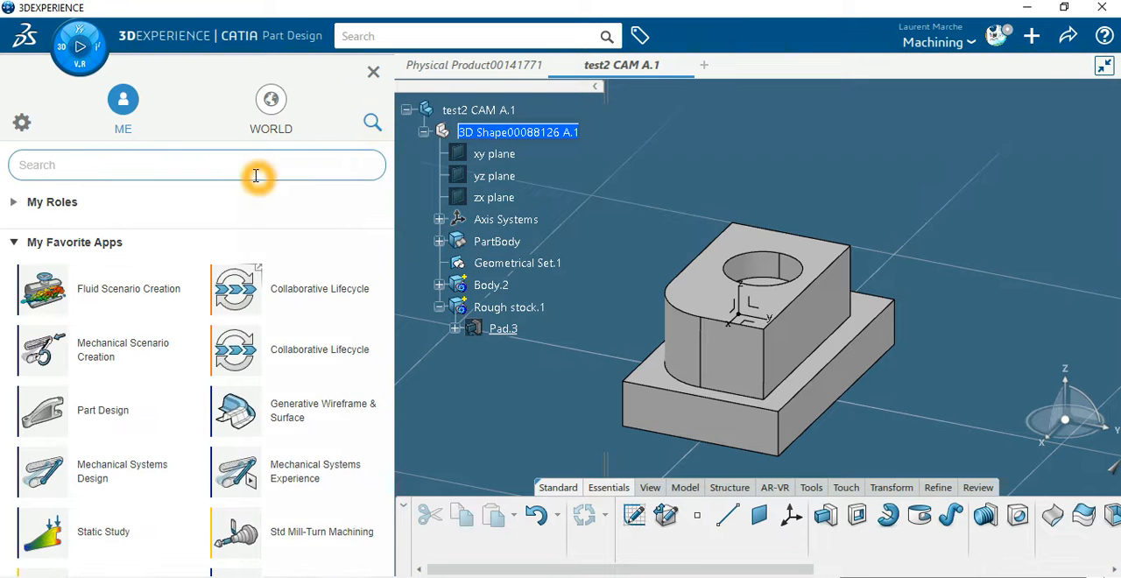
type("pri")
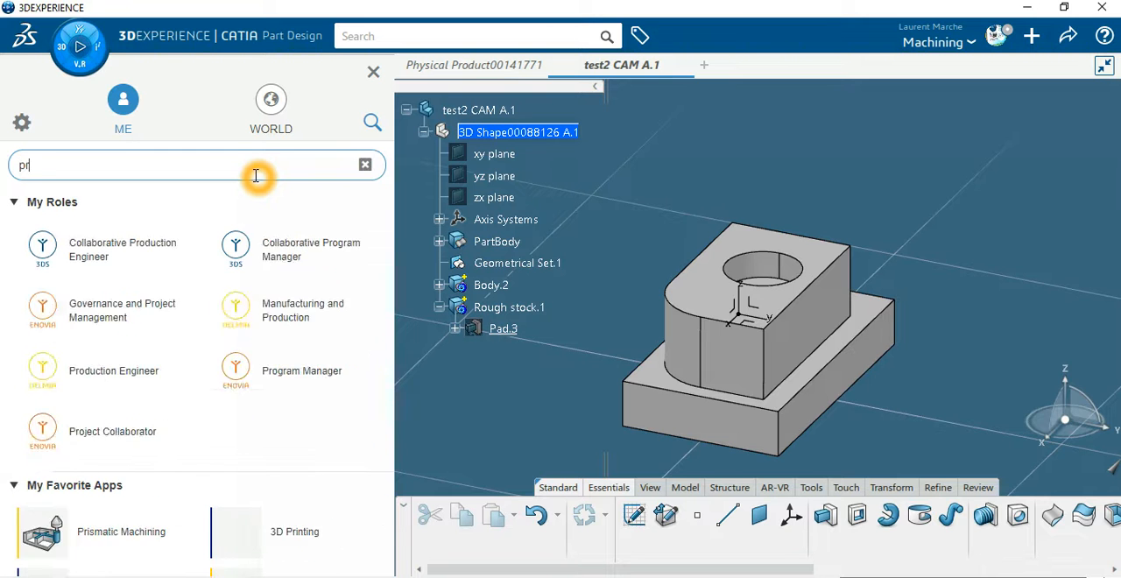
left_click(43, 294)
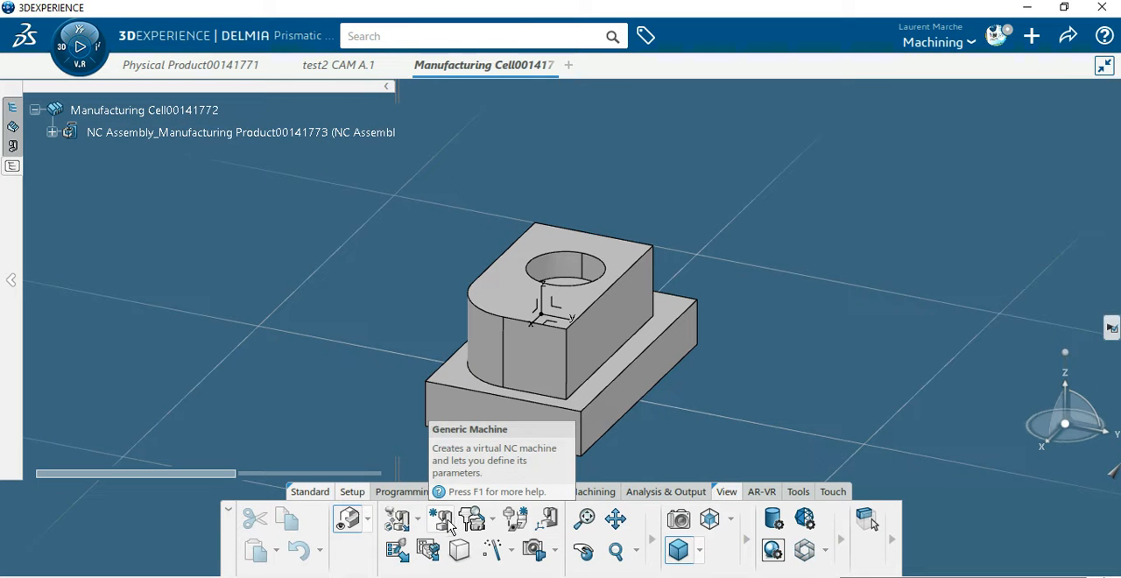
- Add a generic 3-axis machine to the manufacturing cell, keeping its default parameters
left_click(447, 520)
left_click(798, 385)
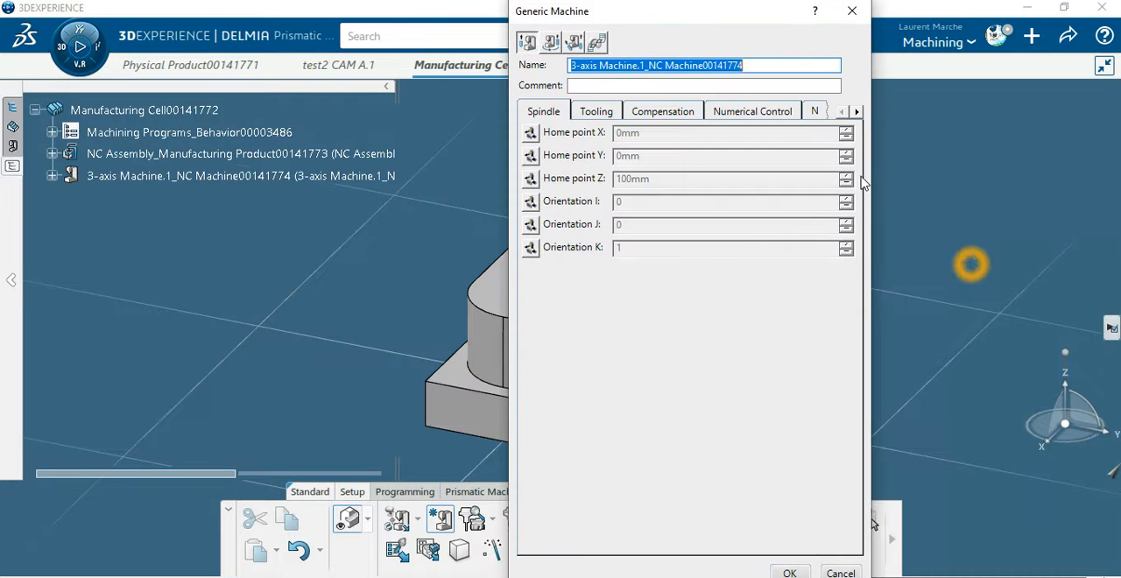
left_click(788, 572)
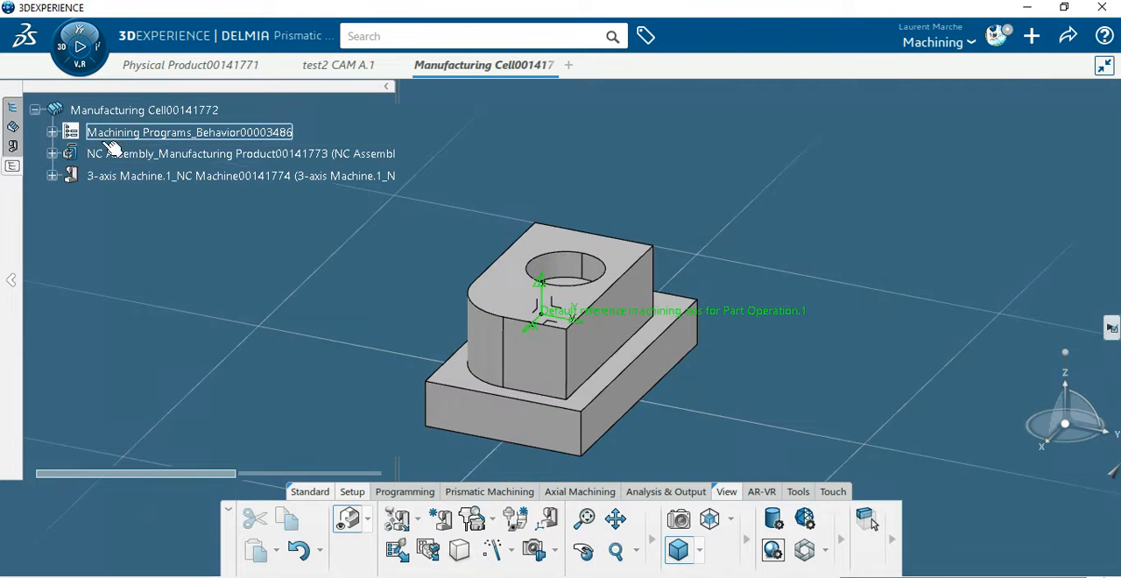
- Review the manufacturing and resource configuration views, and bring up the activities process view
left_click(13, 132)
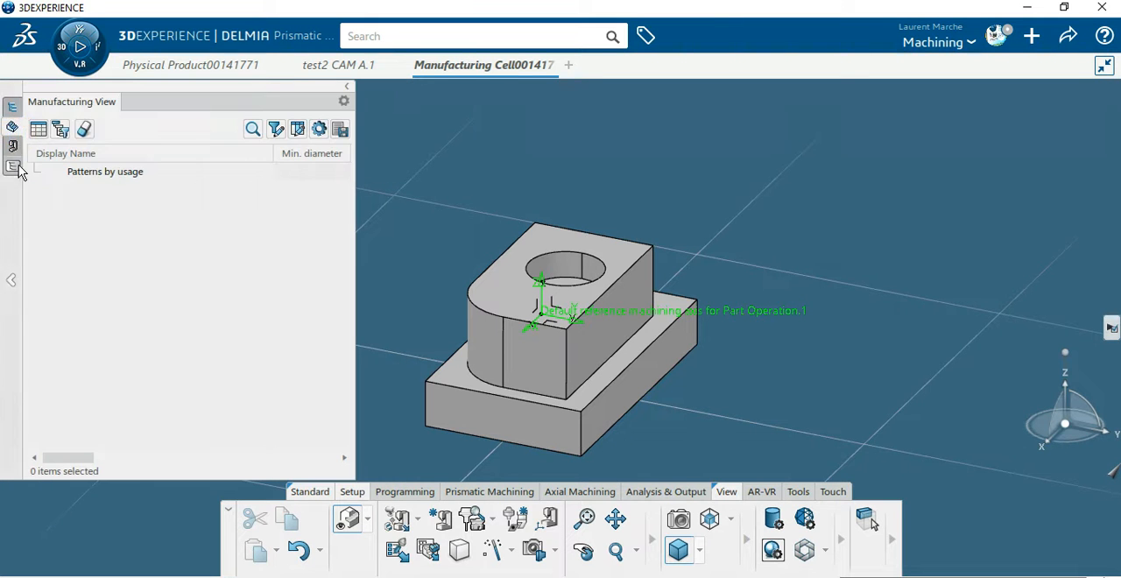
left_click(13, 151)
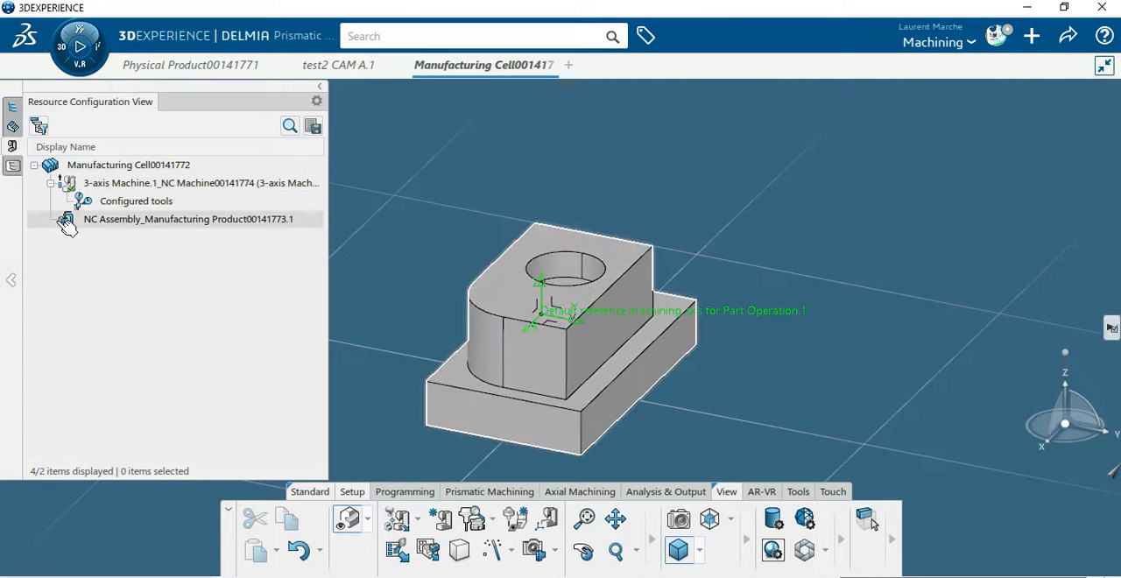
left_click(13, 109)
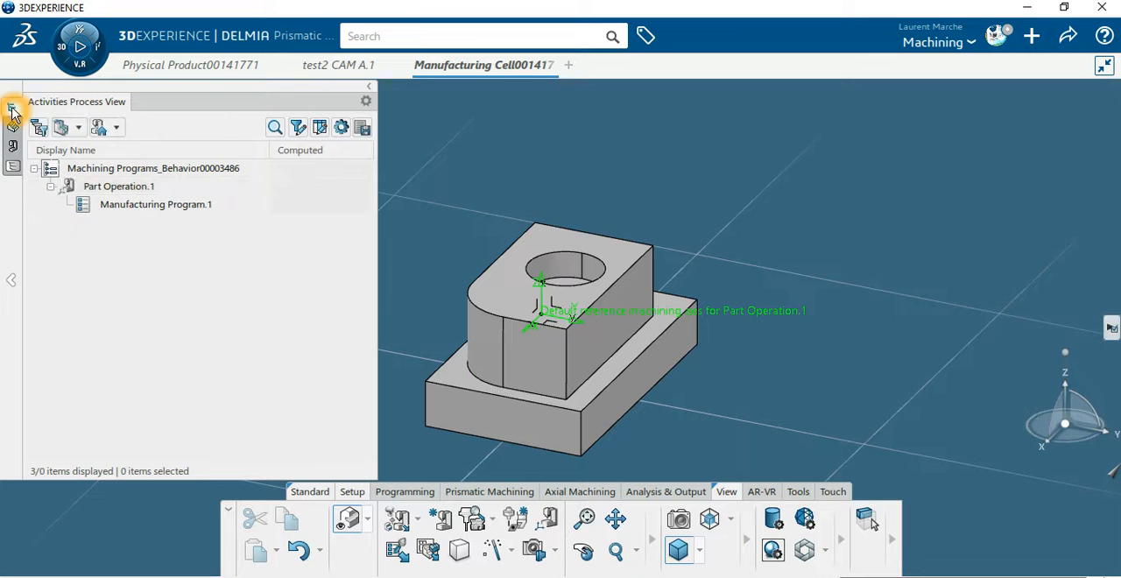
- Edit Part Operation.1, assigning the machined solid as design part and the hidden stock block as rough stock
left_click(114, 189)
double_click(114, 188)
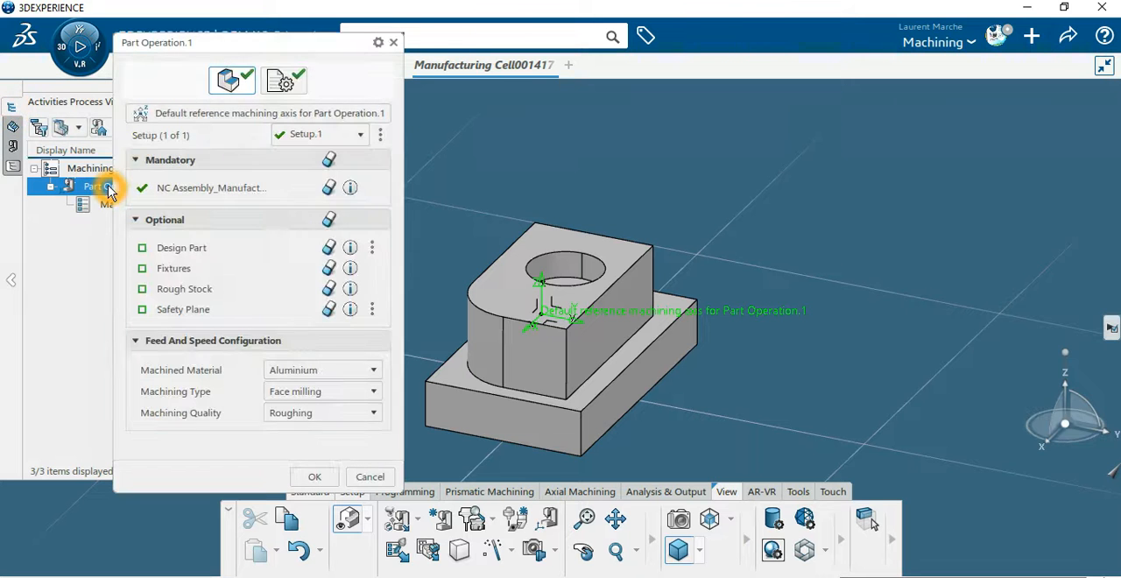
left_click(316, 35)
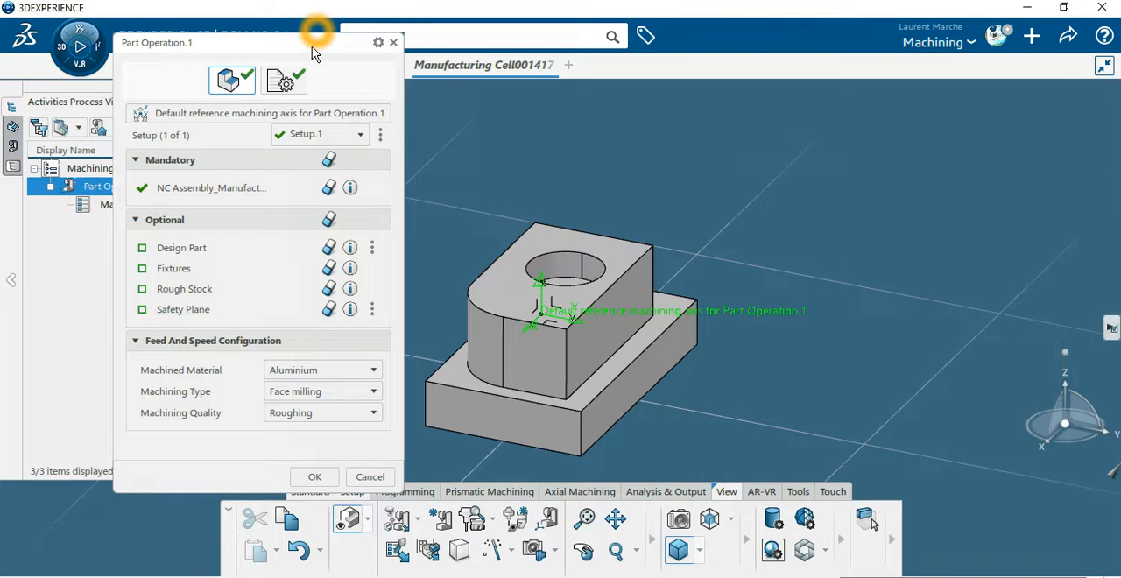
left_click_drag(313, 49, 935, 68)
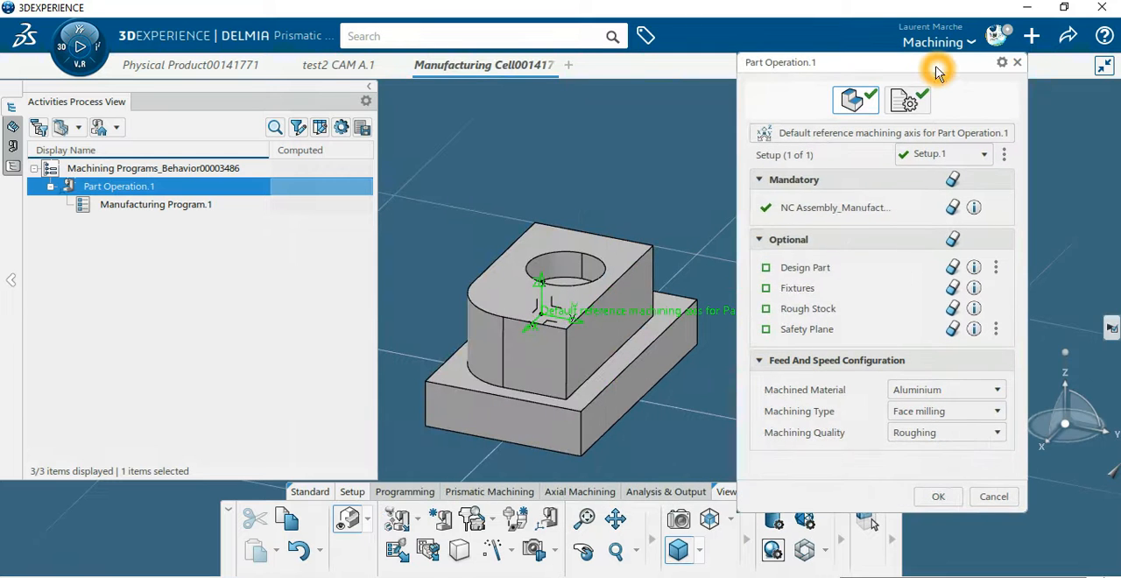
left_click(793, 275)
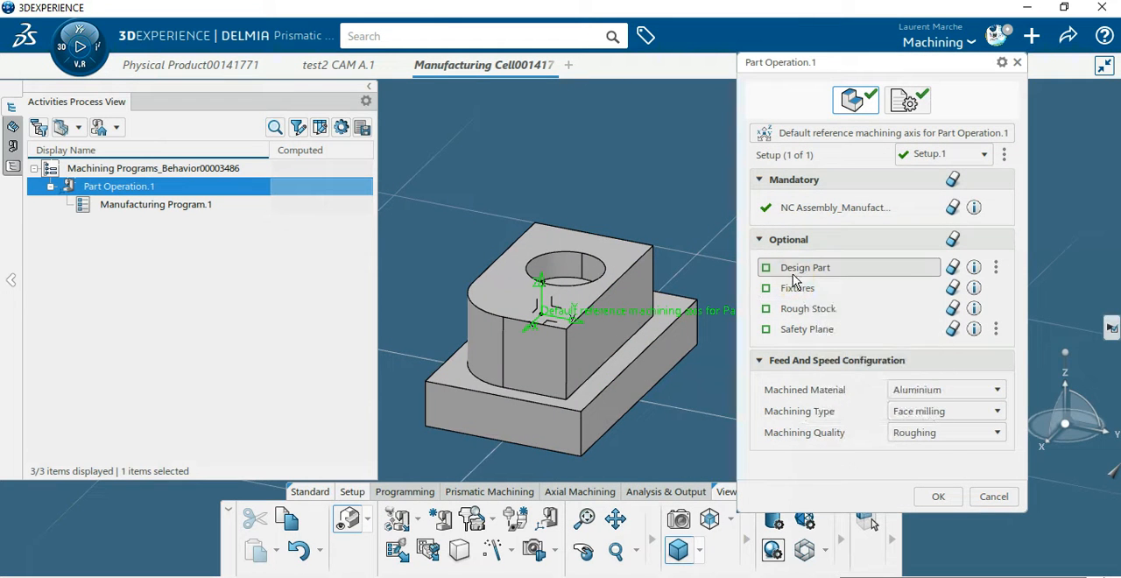
left_click(629, 395)
left_click(823, 309)
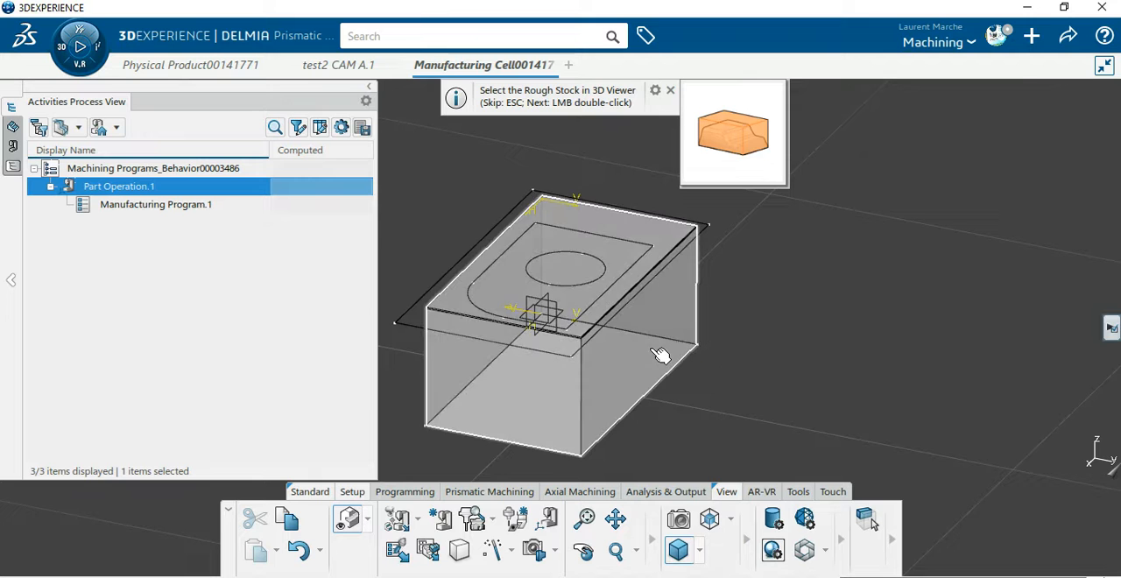
left_click(658, 352)
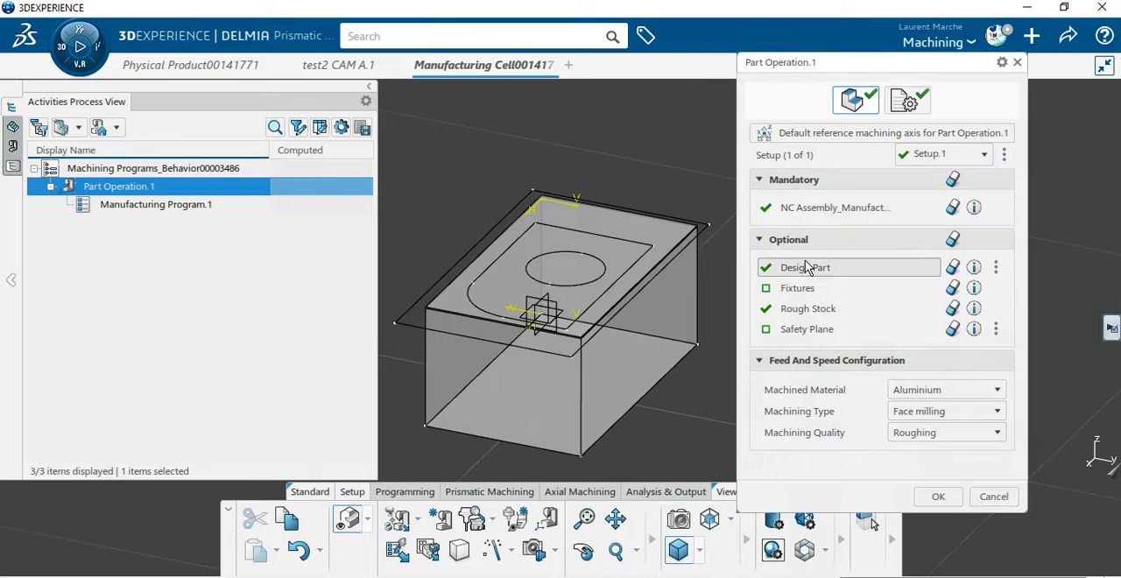
- Define the origin of the part operation's reference machining axis at the base's lower corner point, using the From directions mode
left_click(912, 101)
left_click(843, 100)
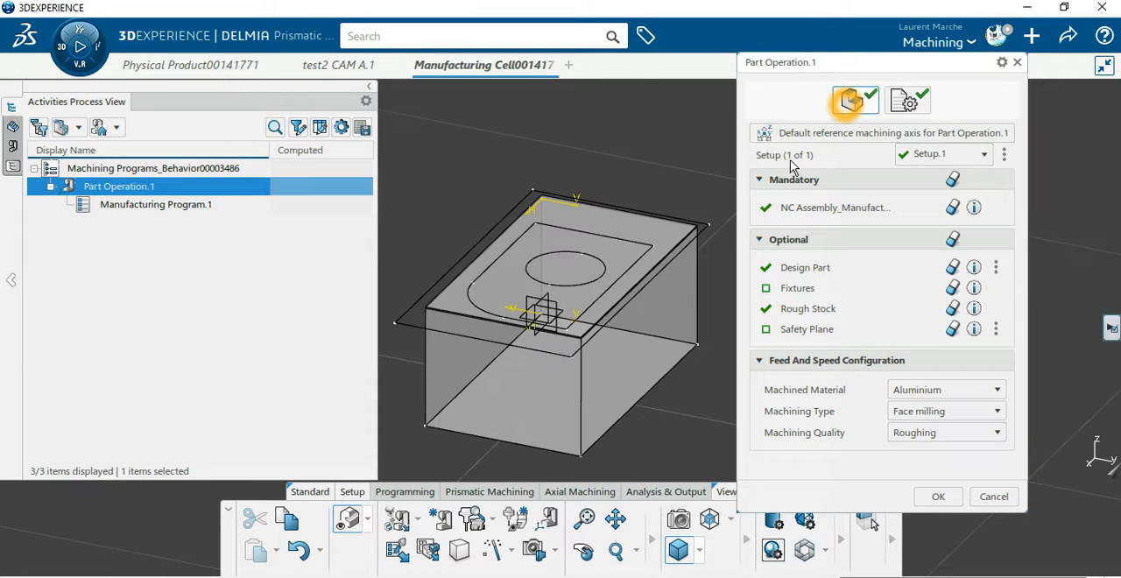
left_click(838, 137)
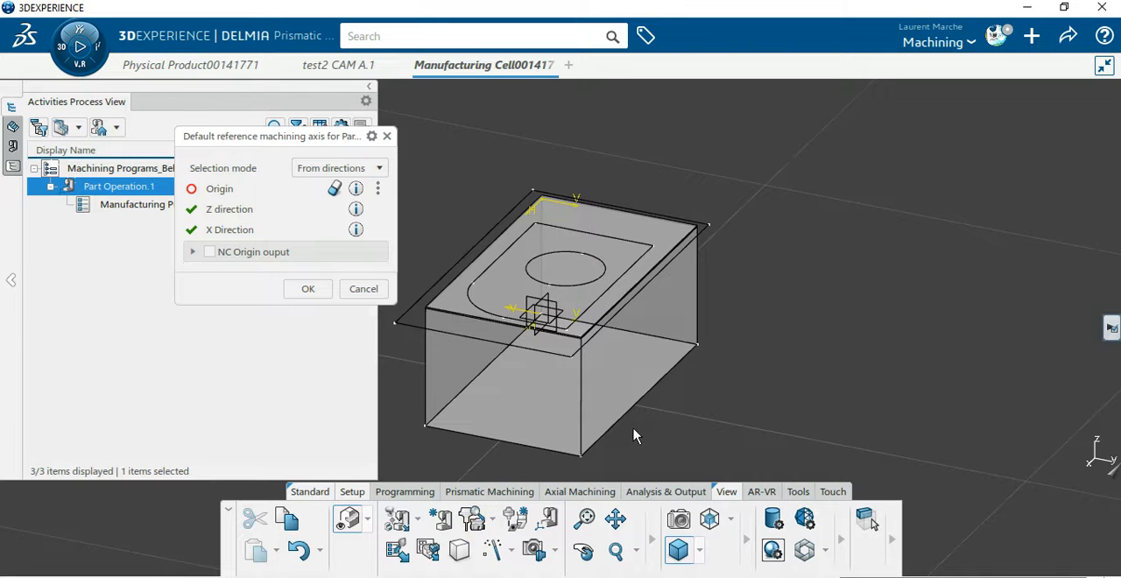
left_click(596, 476)
left_click(876, 489)
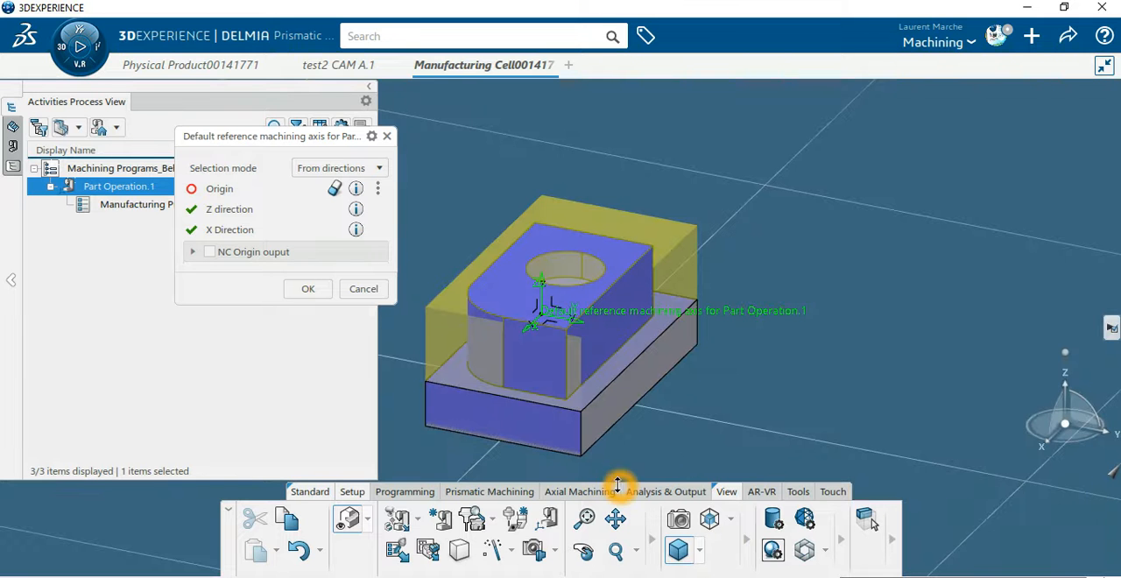
left_click(583, 550)
left_click_drag(514, 432, 794, 346)
left_click(793, 347)
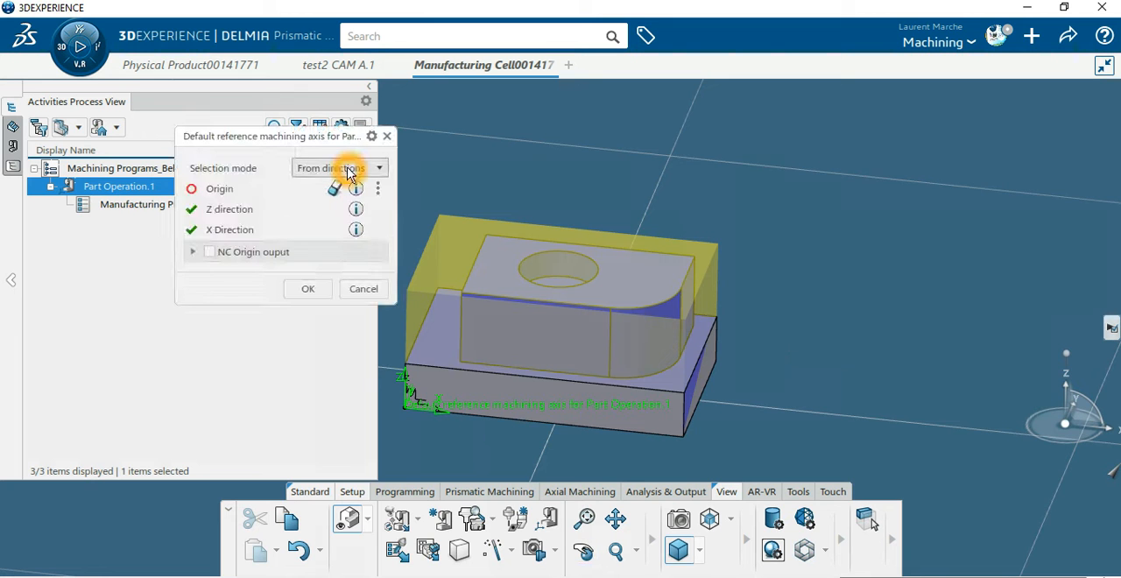
left_click(219, 198)
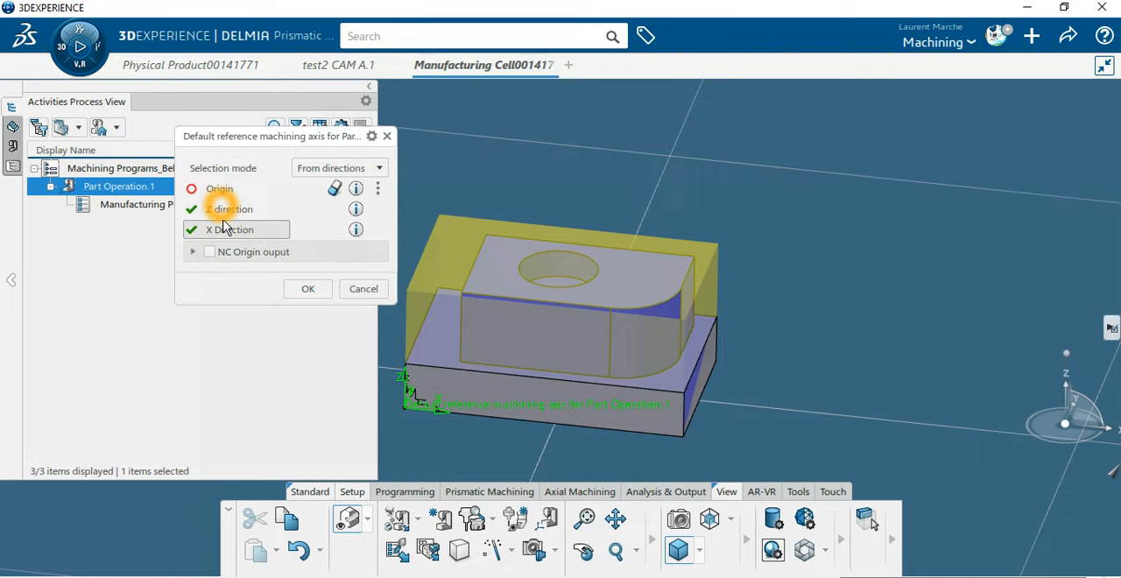
left_click(218, 198)
left_click(406, 411)
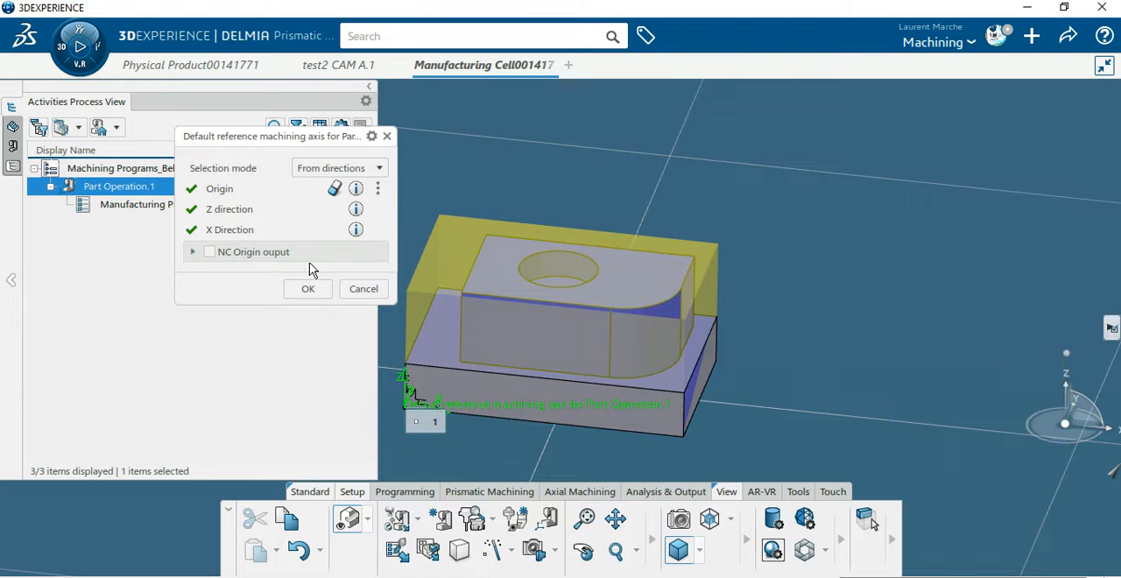
- Rename the machining axis as "axis for Part Operation.1" and accept the axis and part operation definitions
left_click(372, 137)
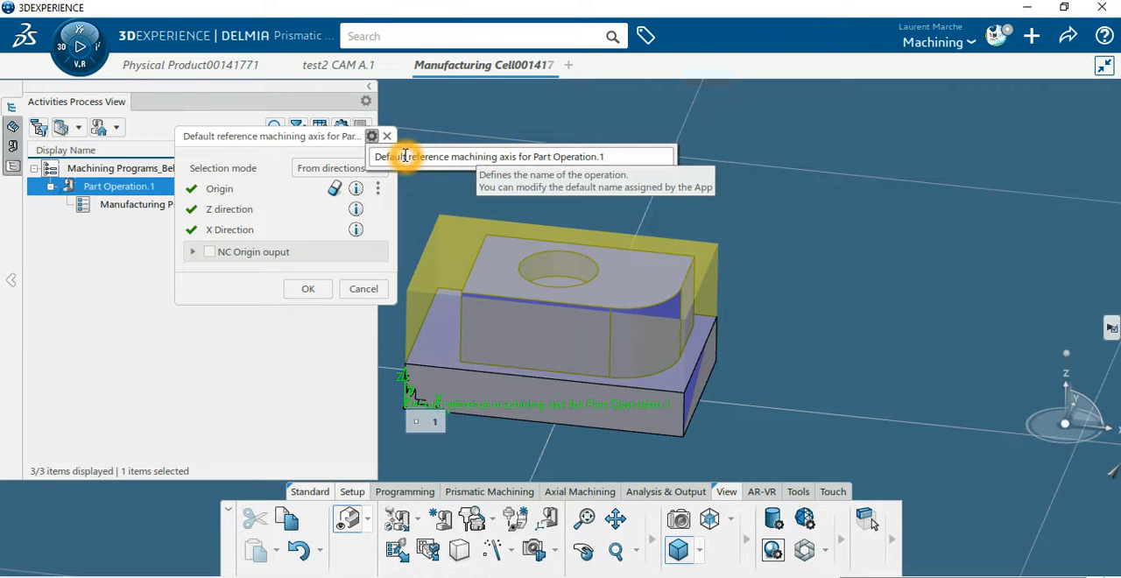
double_click(371, 158)
key("Delete")
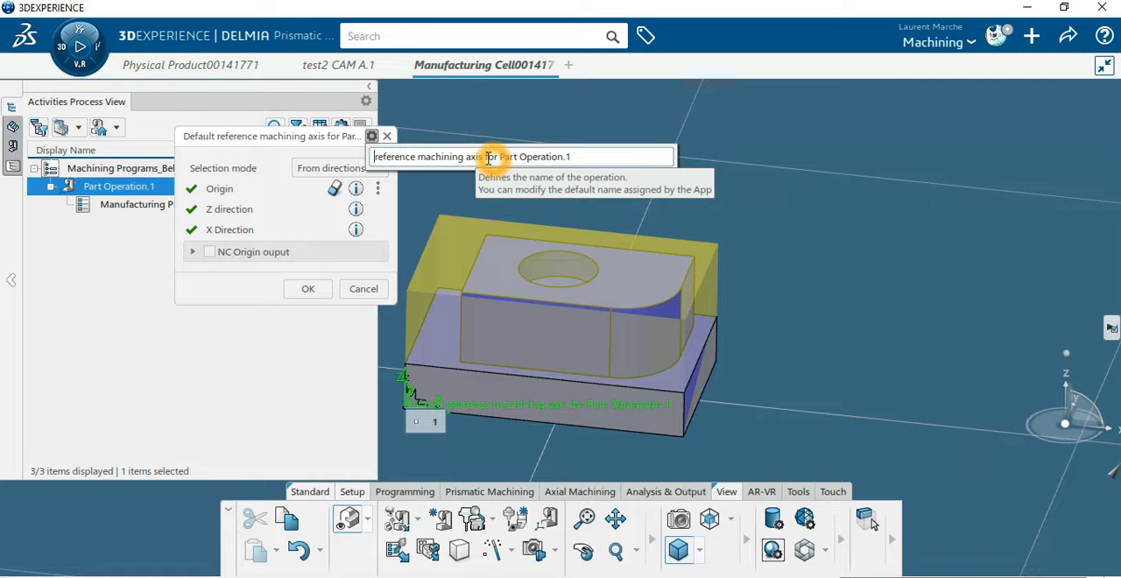
left_click_drag(467, 159, 430, 159)
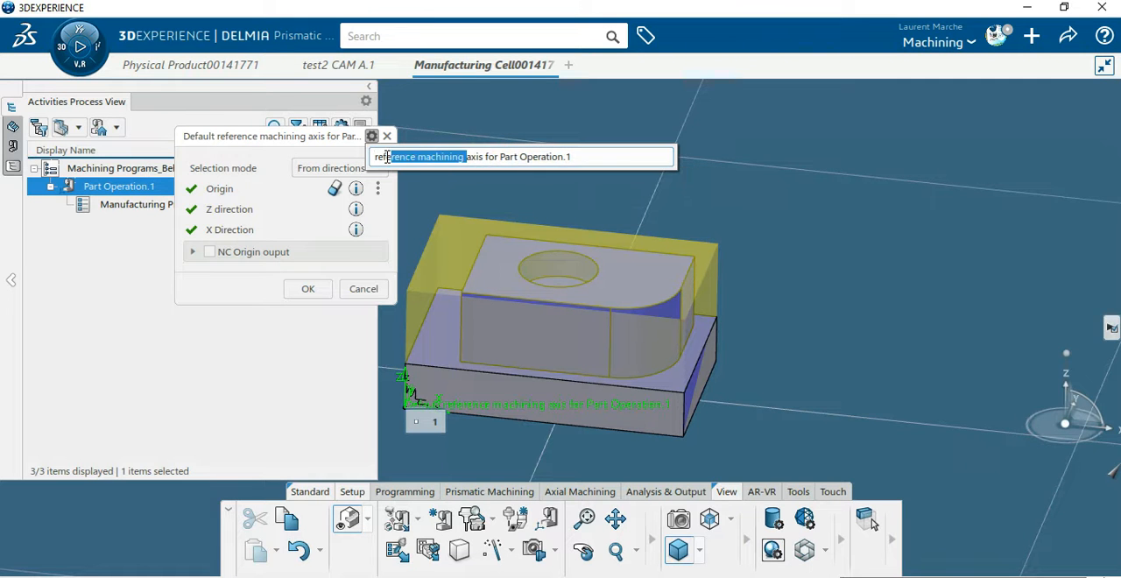
key("Delete")
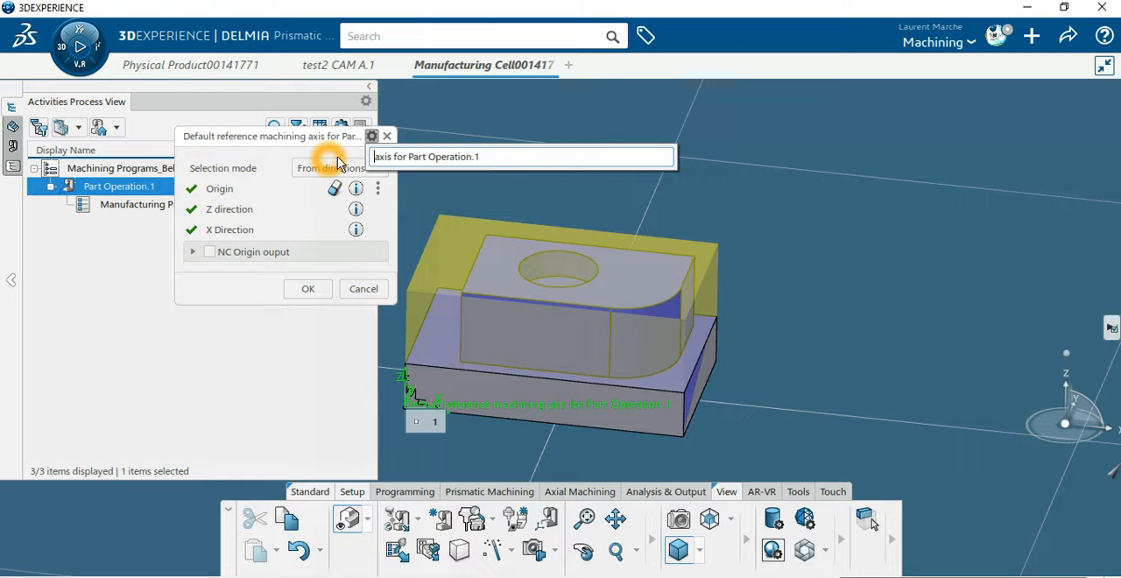
left_click(520, 121)
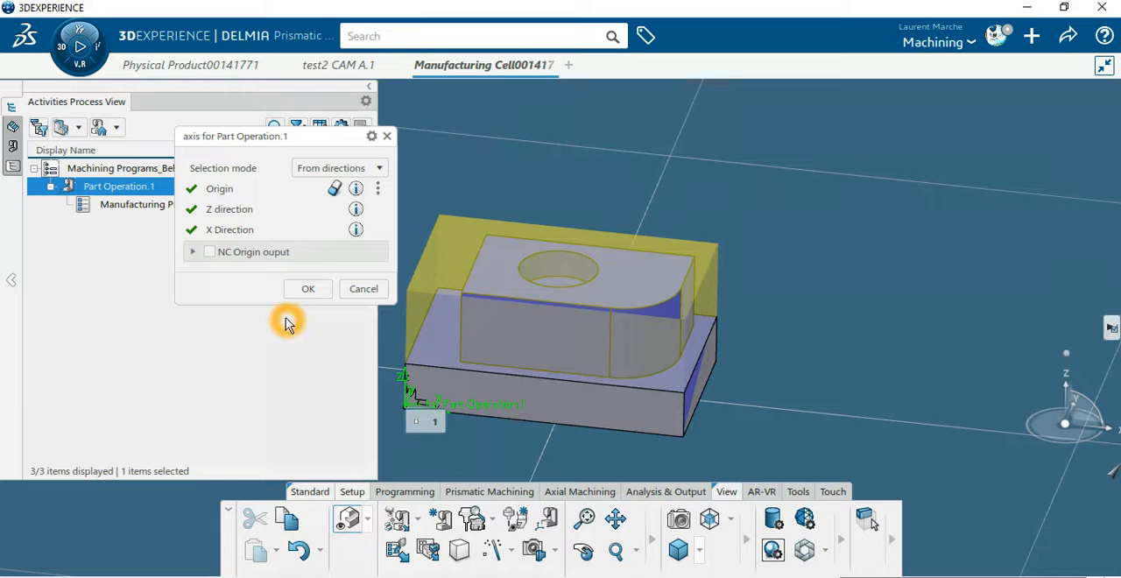
left_click(307, 289)
left_click(904, 498)
left_click(818, 400)
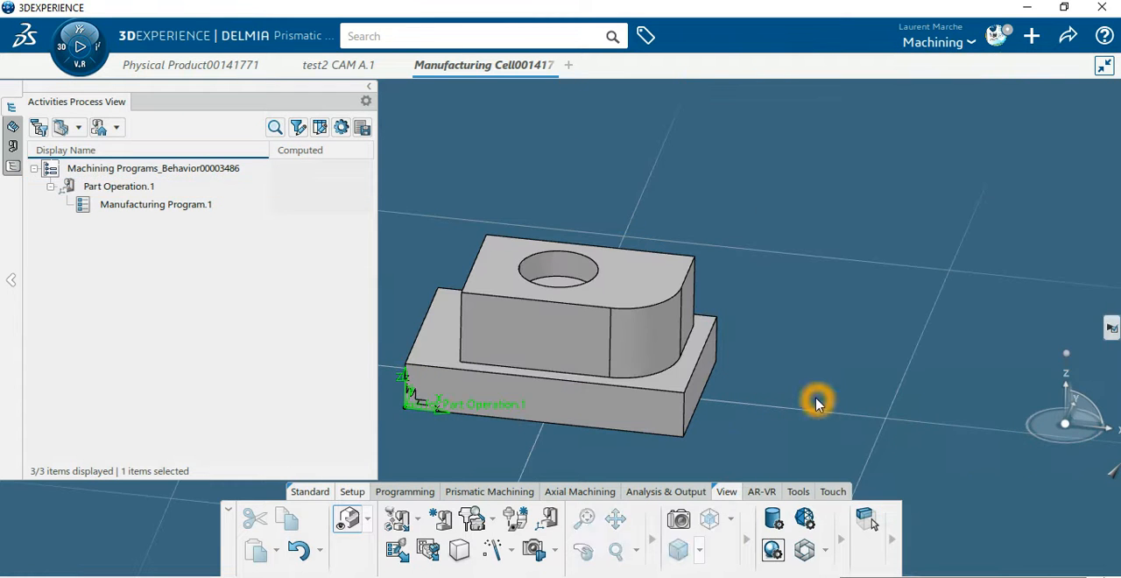
- Create a milling tool assembly resource and choose an end mill as its milling item
left_click(16, 168)
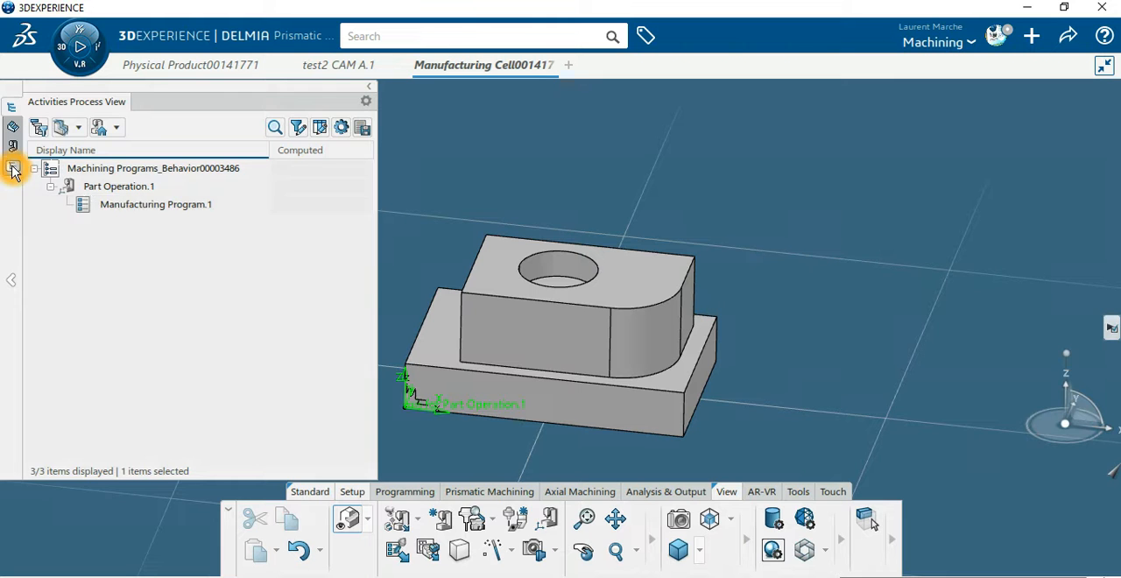
left_click(473, 451)
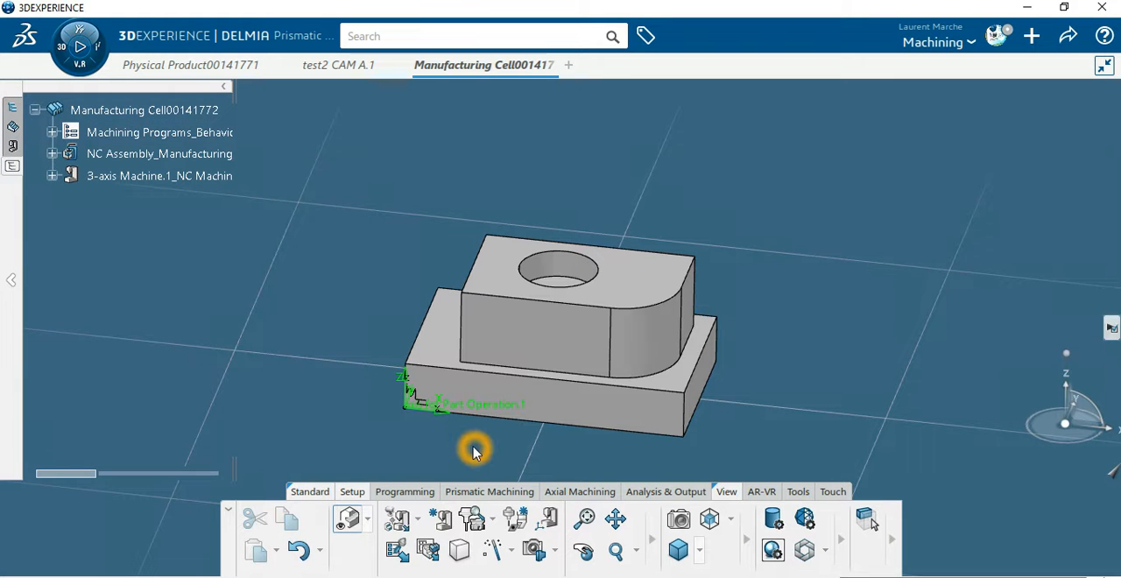
left_click(515, 522)
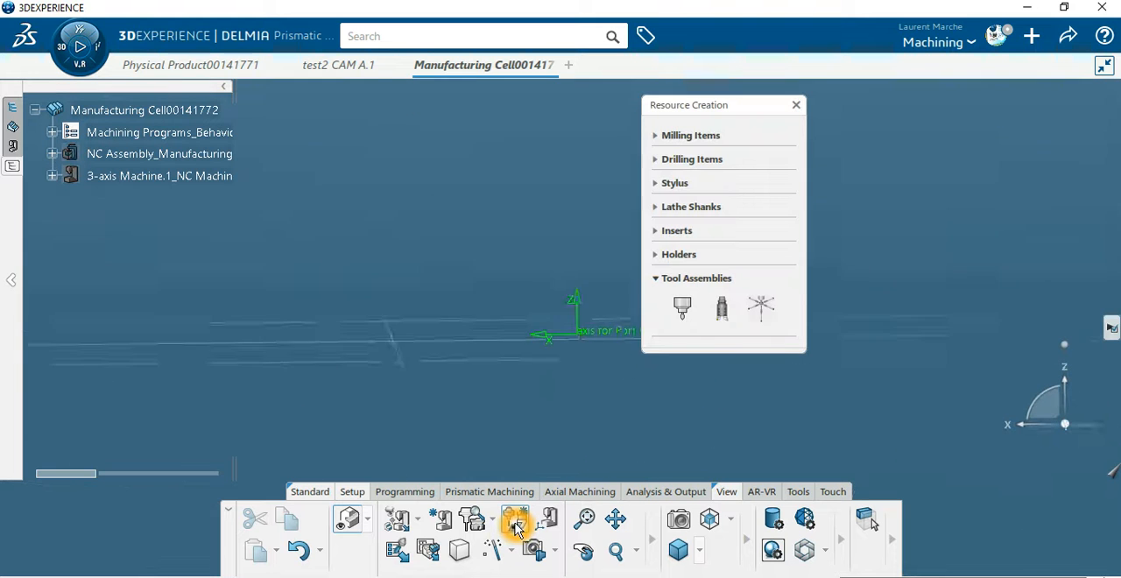
left_click(685, 308)
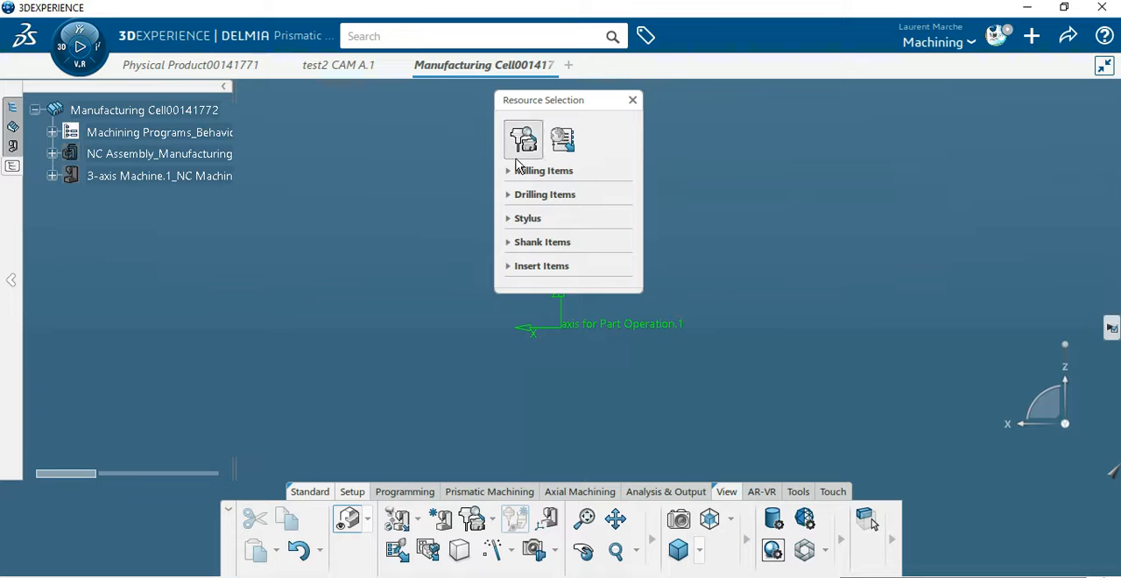
left_click(520, 173)
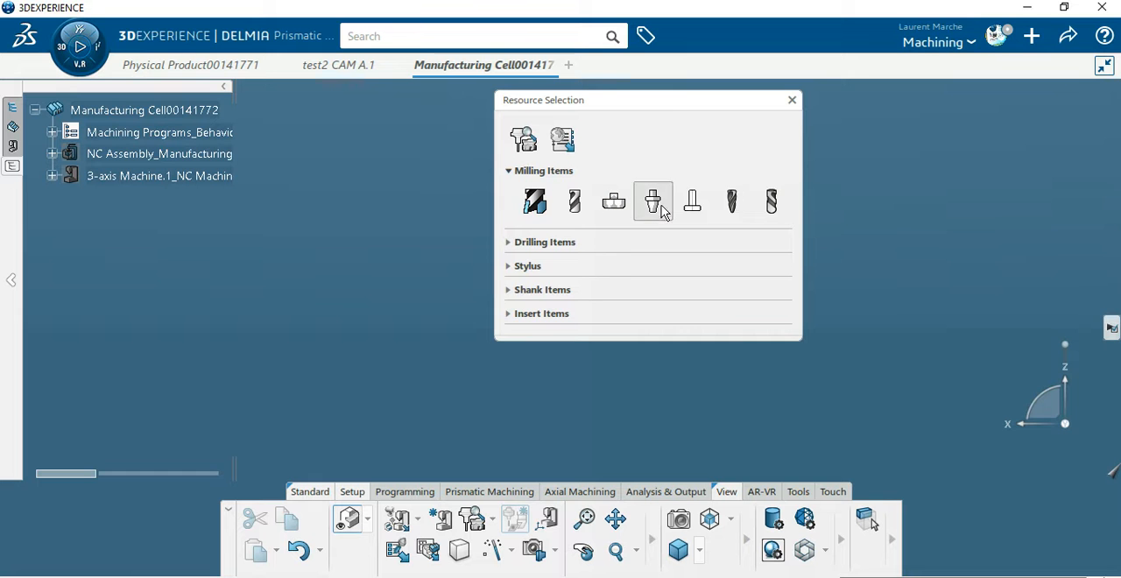
left_click(578, 203)
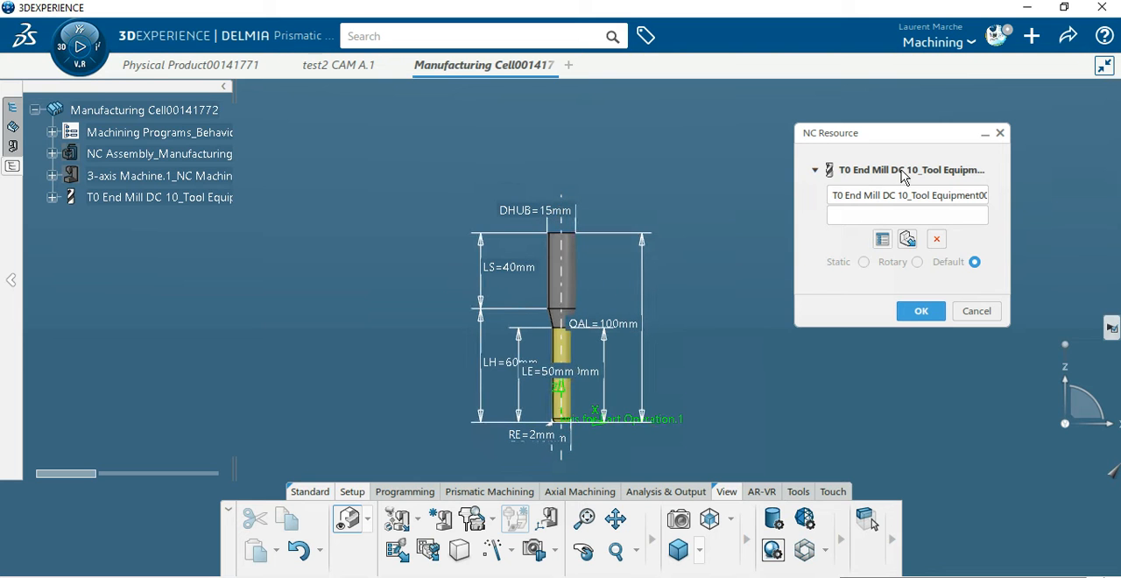
- Rename the end mill resource as "T5 End Mill Dia 20"
left_click(844, 195)
key("BackSpace")
key("BackSpace")
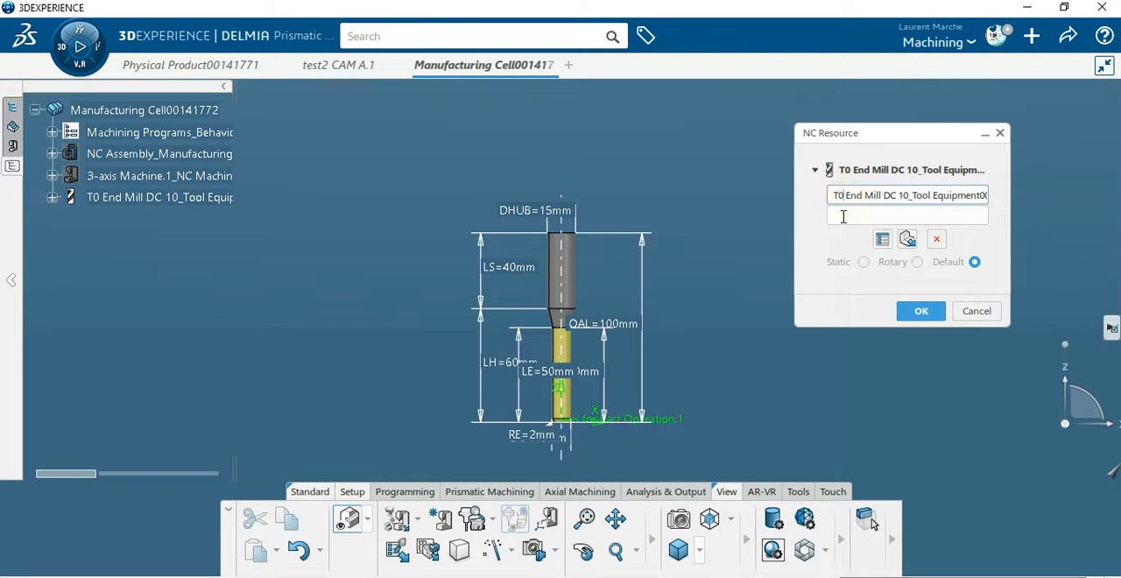
type("5")
left_click_drag(890, 195, 1040, 178)
type("ia 20")
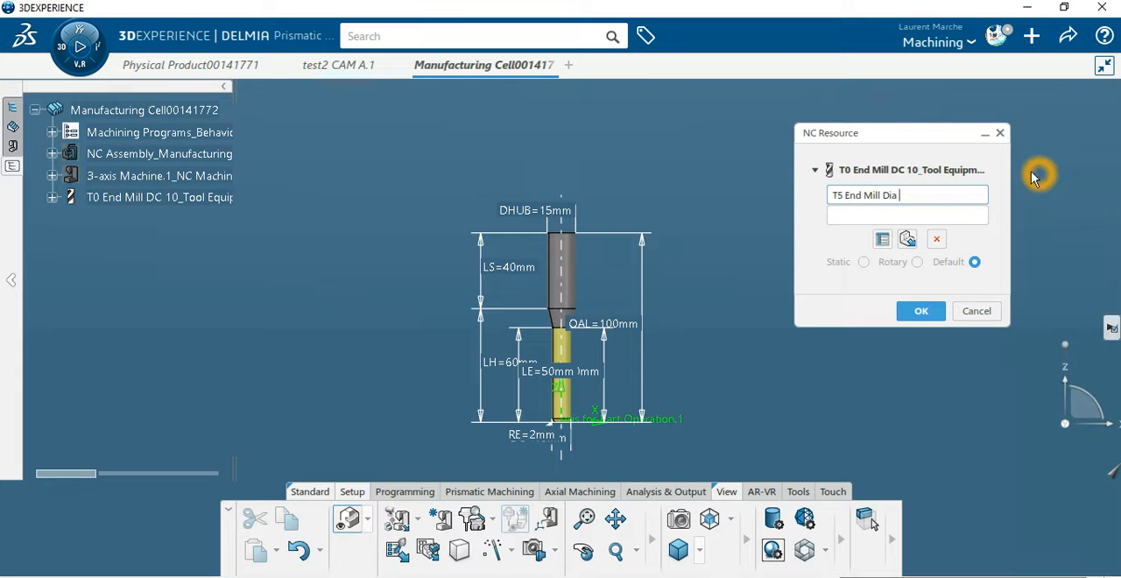
- Set the end mill's cutting diameter (DC) to 20 mm in its geometry parameters
left_click(882, 241)
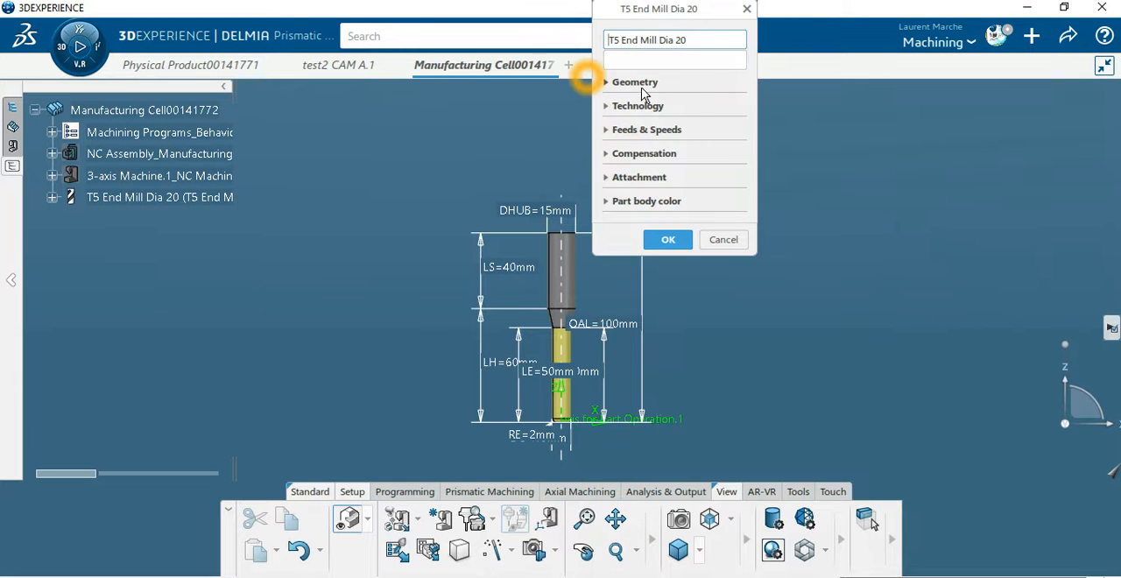
left_click(638, 82)
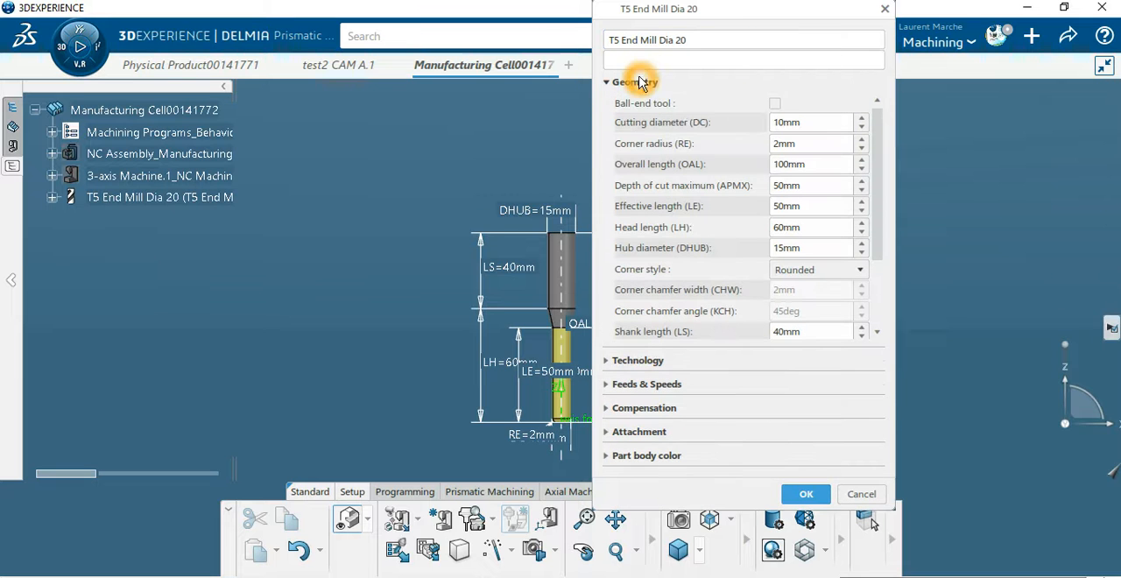
double_click(806, 122)
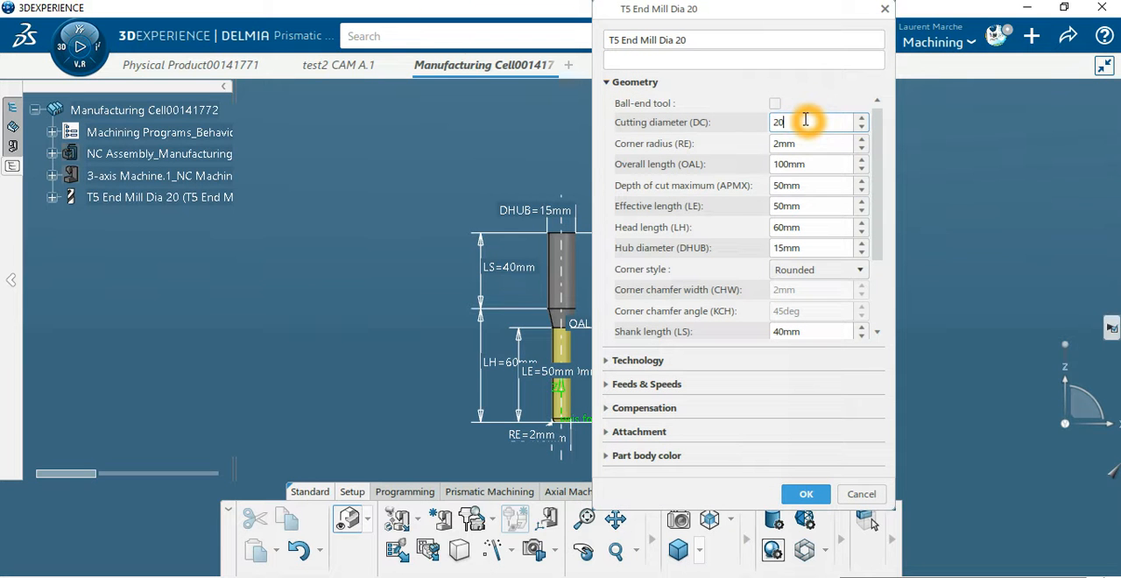
type("20")
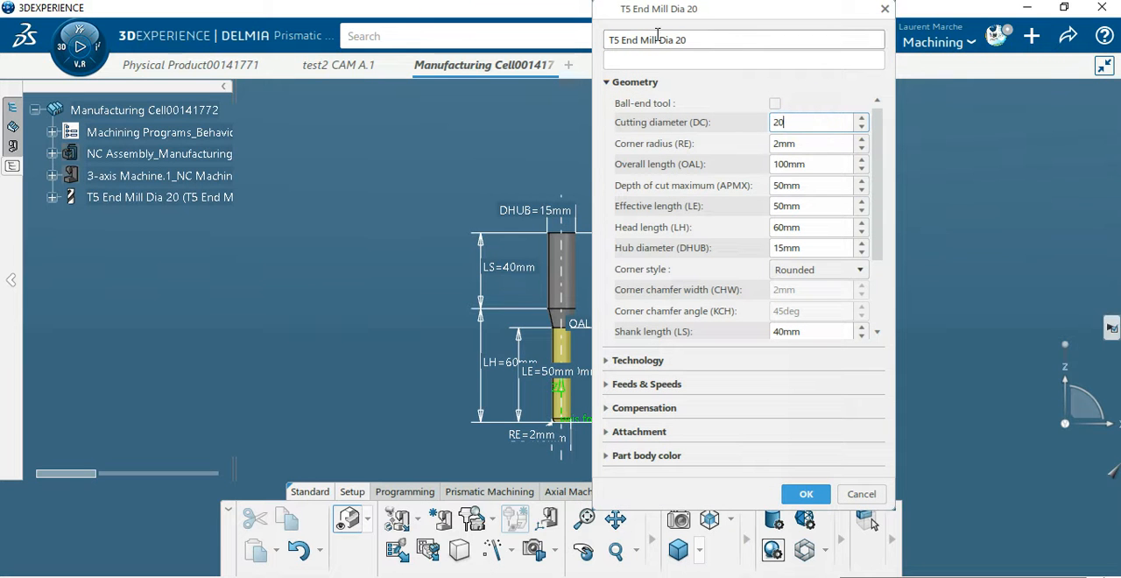
- Change the end mill's cutting part color to magenta (D92AD3FF) and accept the end mill definition
left_click(648, 456)
left_click(683, 221)
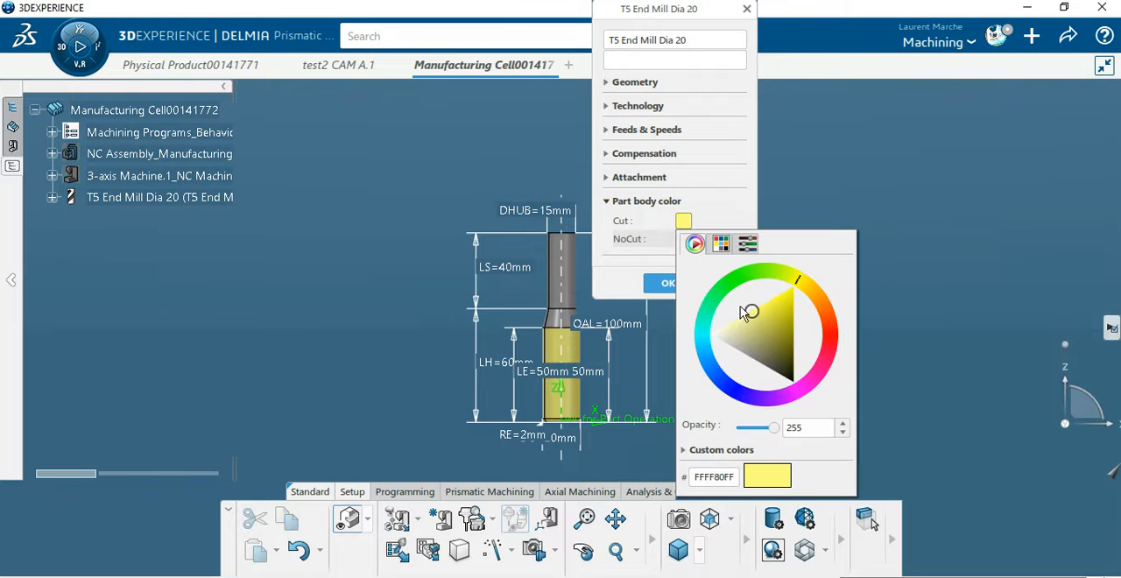
left_click(787, 370)
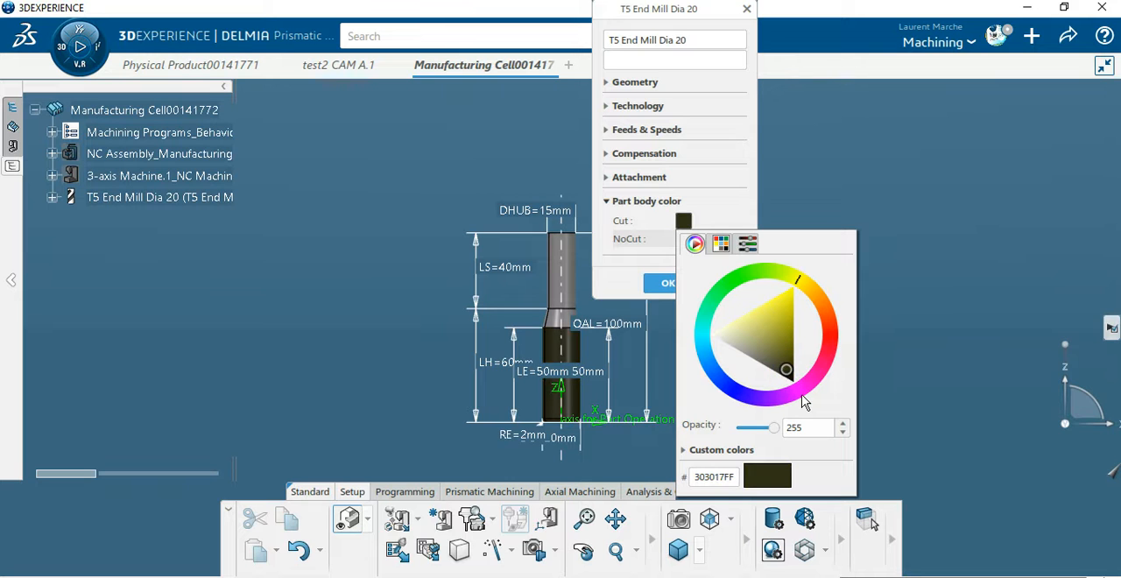
left_click(799, 393)
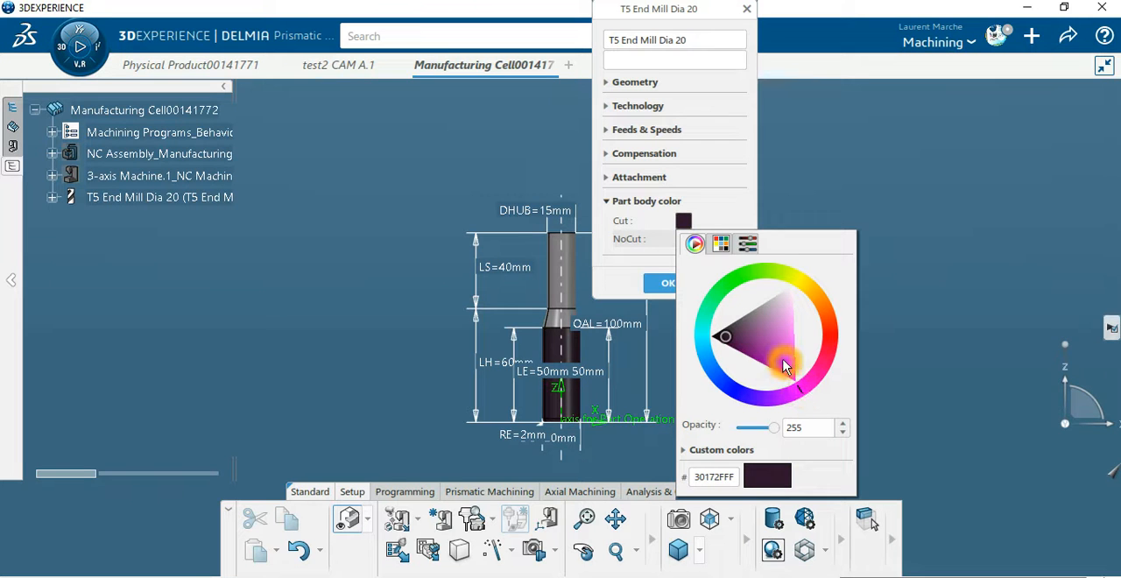
left_click(783, 365)
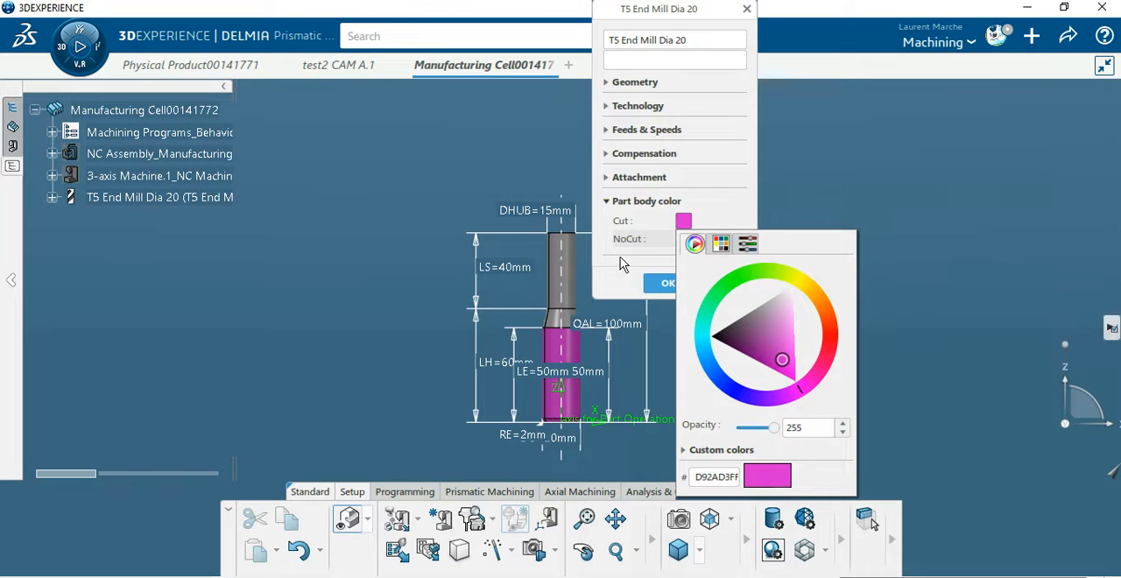
left_click(620, 259)
left_click(668, 285)
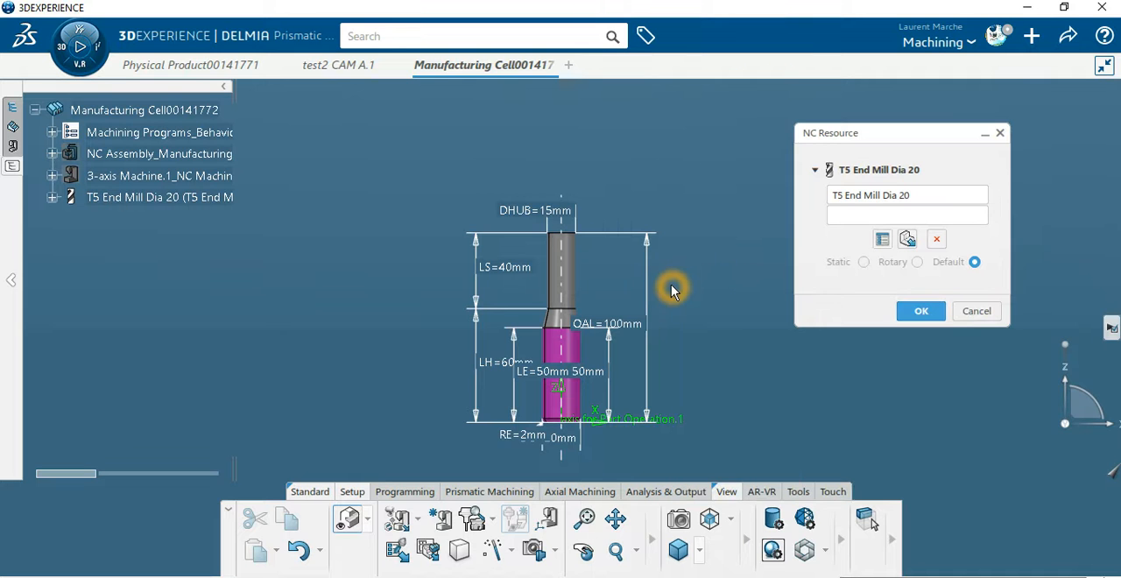
left_click(911, 315)
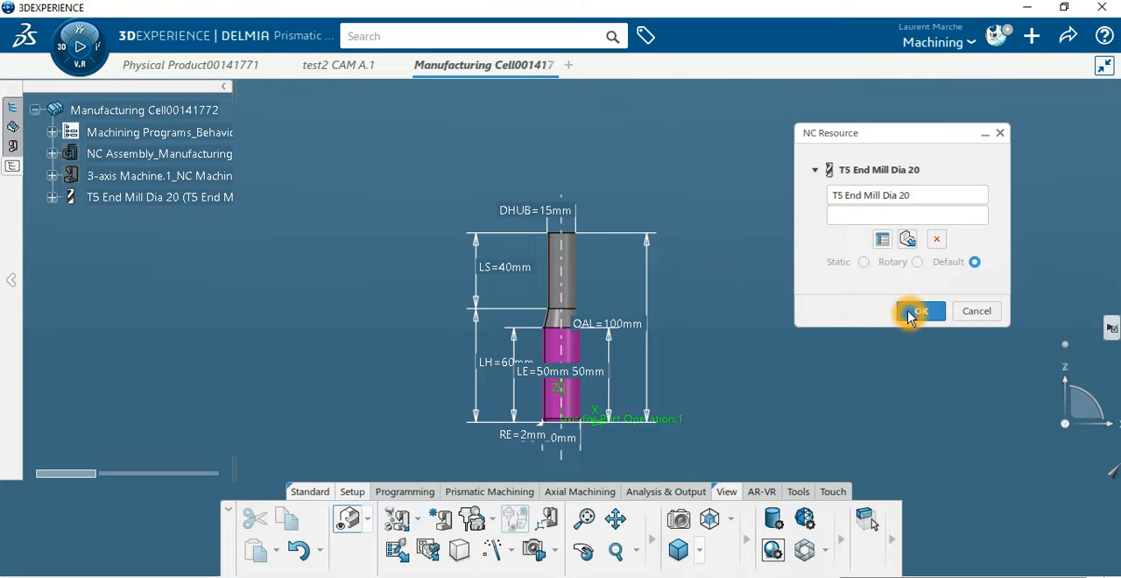
left_click(926, 311)
left_click(927, 312)
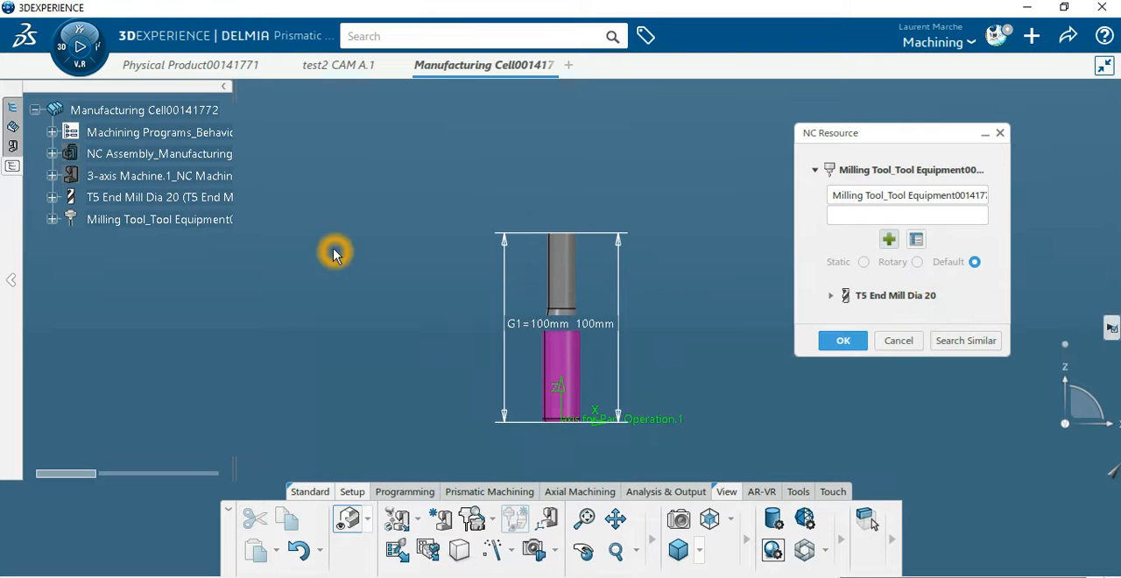
- Rename the milling tool assembly as "Milling Tool_T5l Equipment" and accept its definition
left_click(140, 220)
left_click(762, 179)
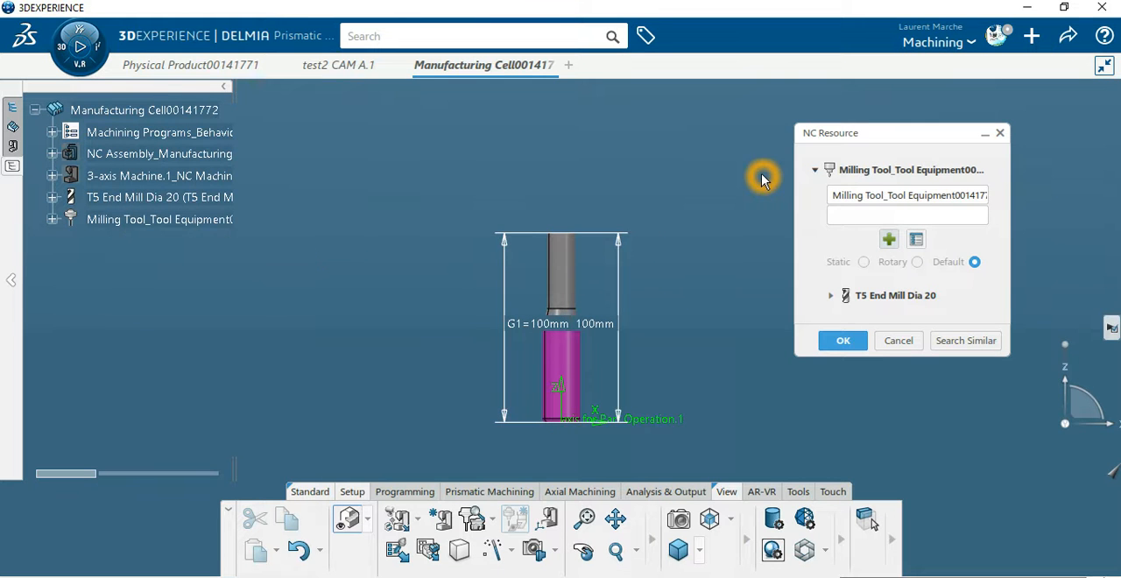
left_click(889, 195)
left_click(895, 195)
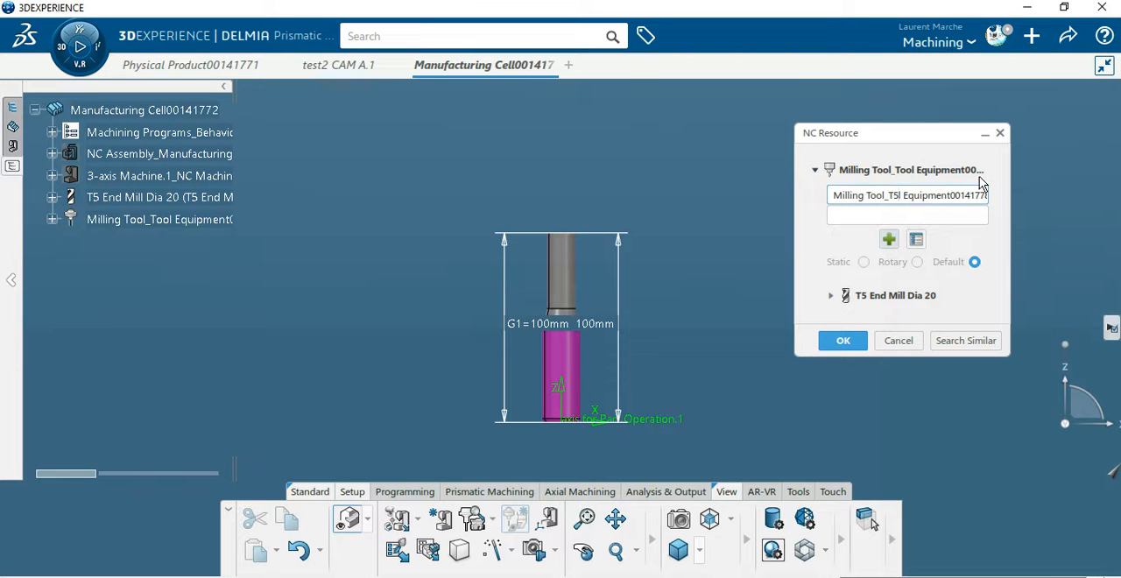
left_click(952, 194)
key("Delete")
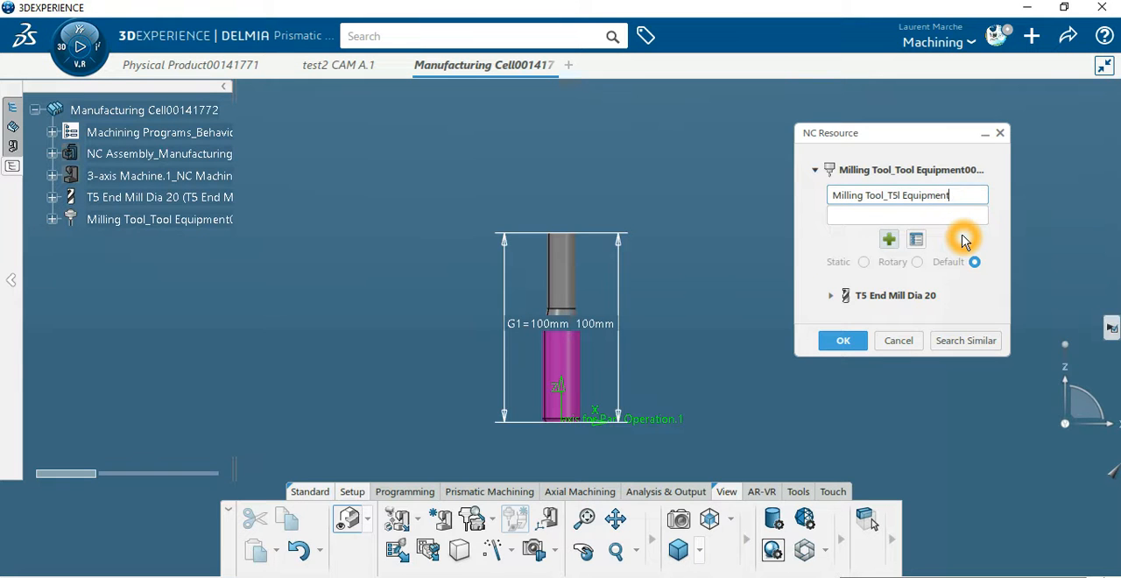
left_click(841, 338)
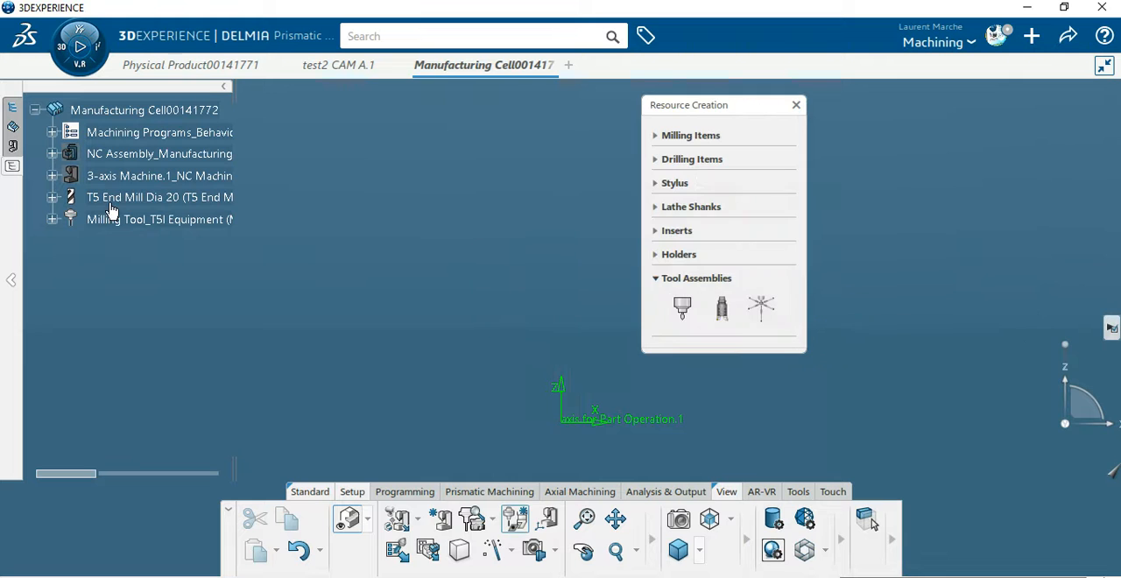
- Add the Milling Tool_T5l Equipment assembly to the 3-axis machine's configured tools in the Resource Configuration View, and finish resource creation
left_click(52, 220)
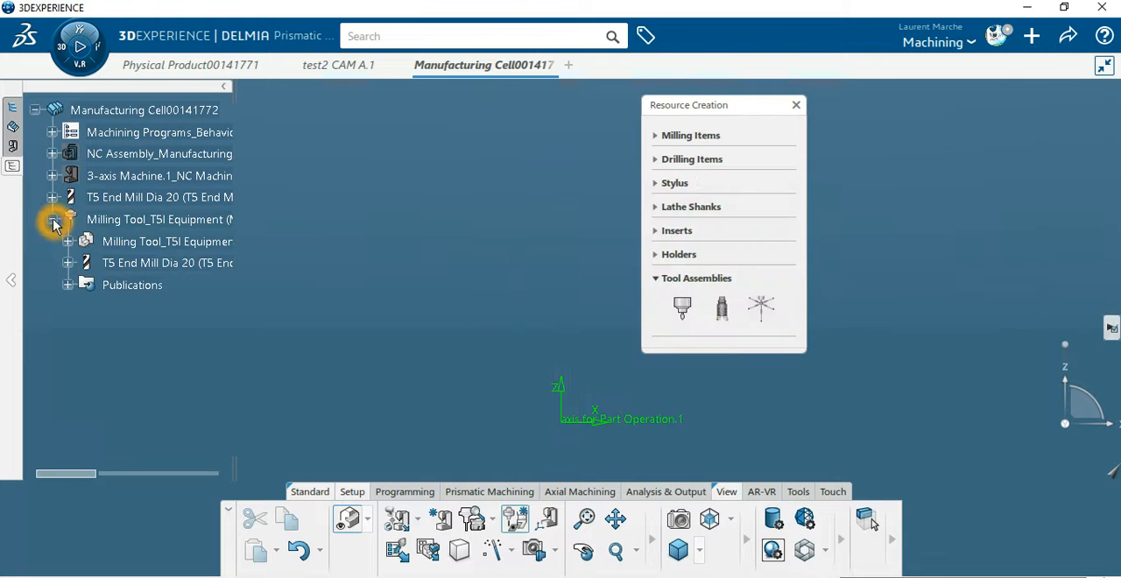
left_click(123, 266)
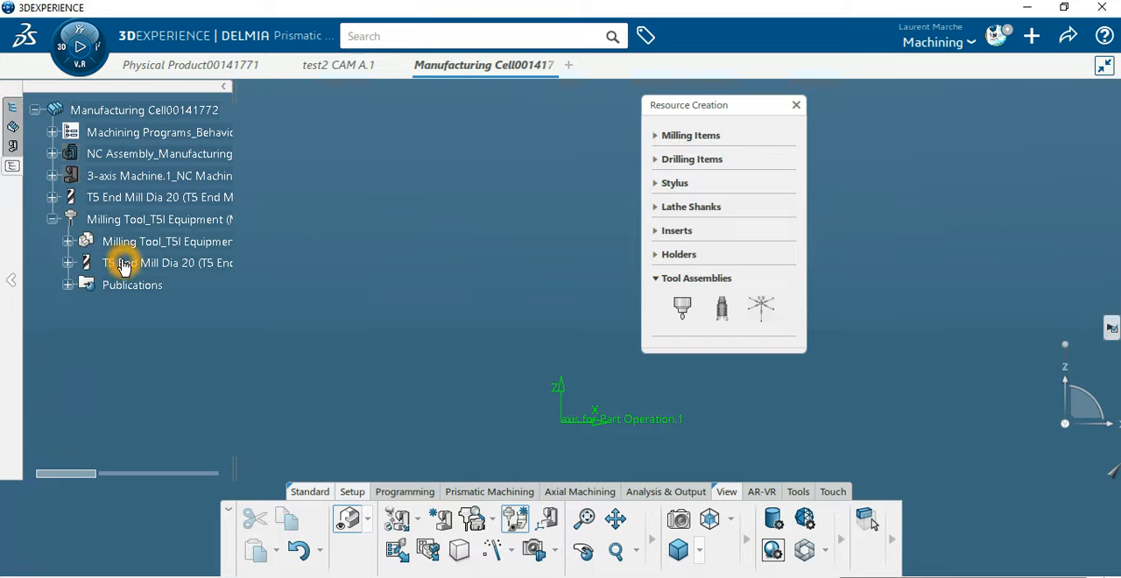
left_click(12, 148)
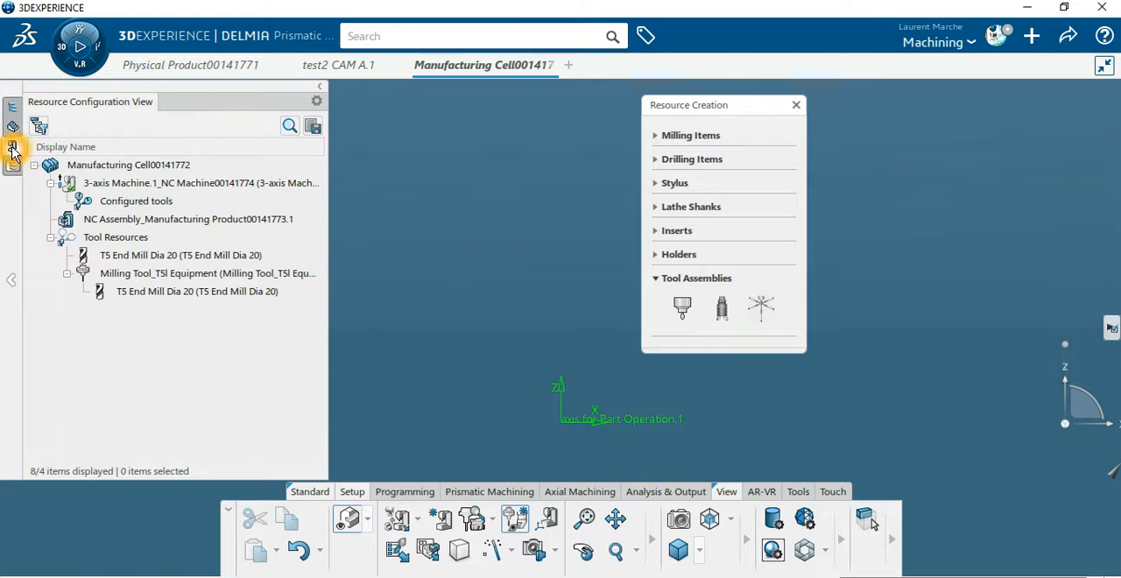
left_click(140, 202)
right_click(138, 202)
mouse_move(160, 210)
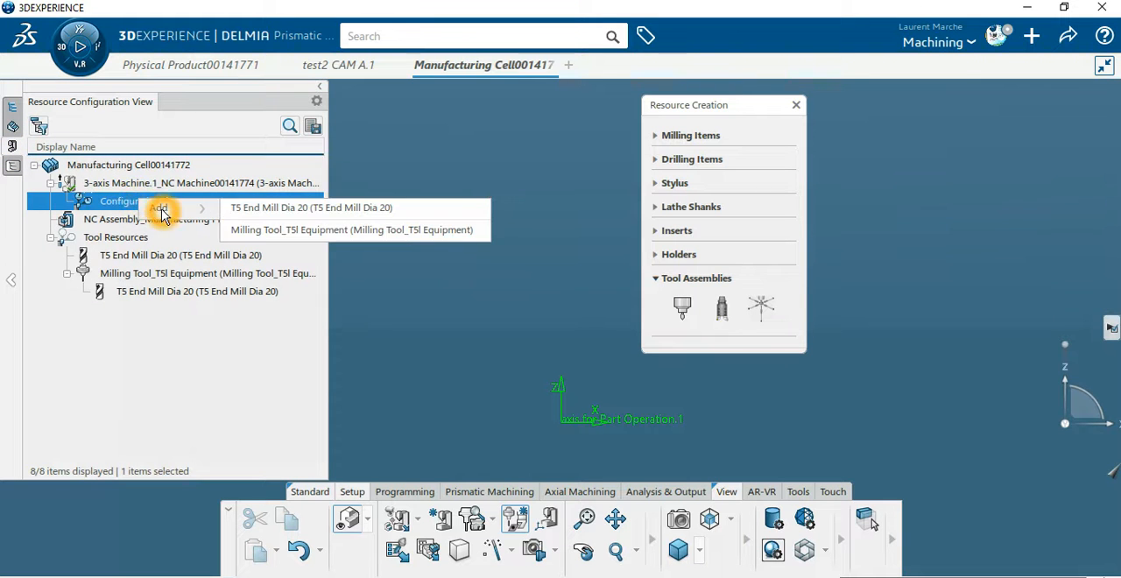
left_click(262, 230)
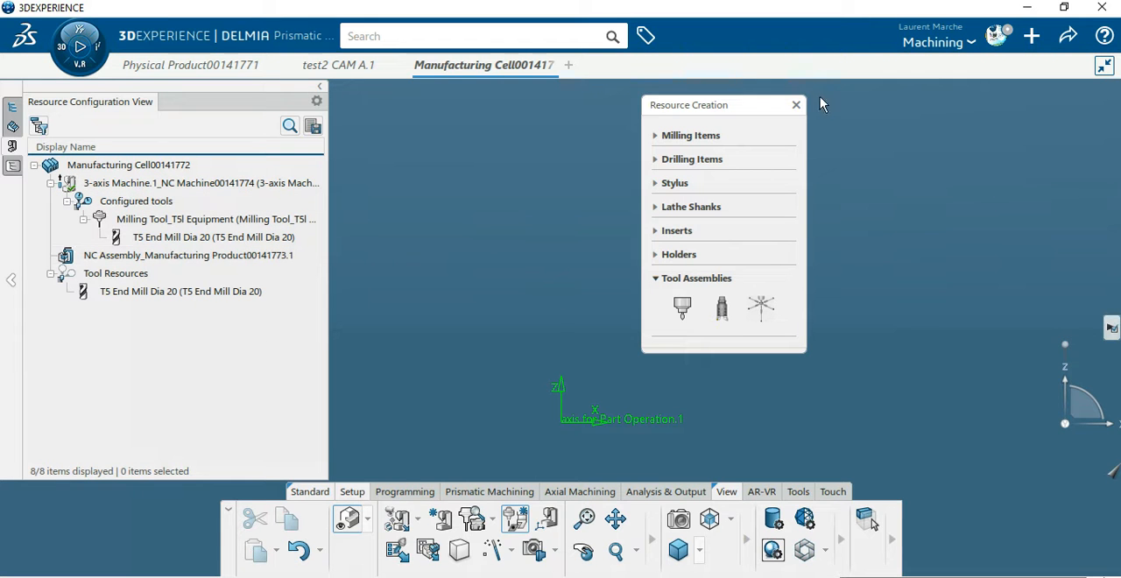
left_click(796, 106)
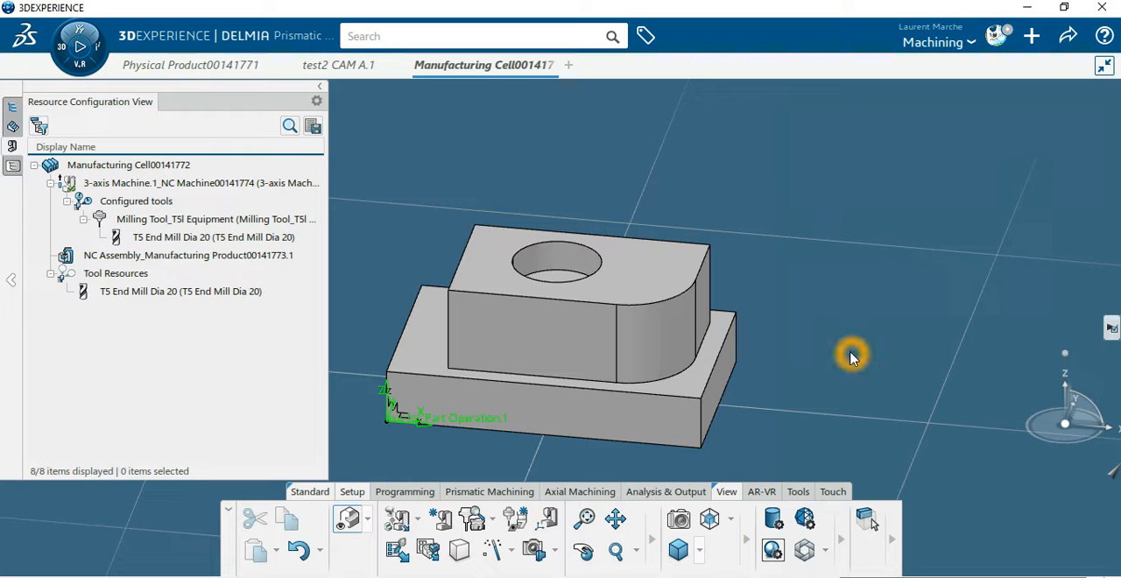